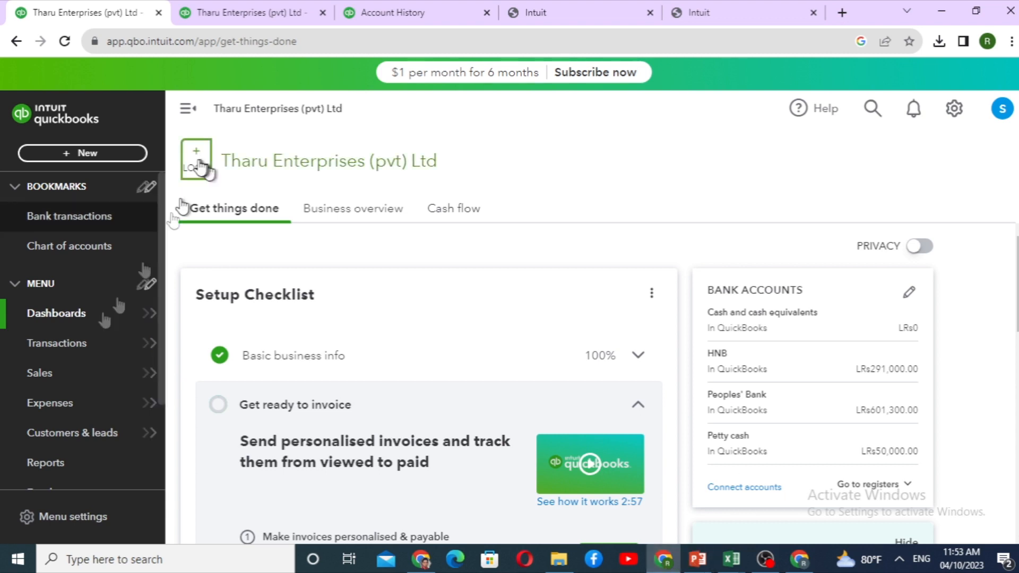
Open the Find apps page in the Apps section
scroll(41, 356, "down", 2)
mouse_move(58, 255)
mouse_move(35, 451)
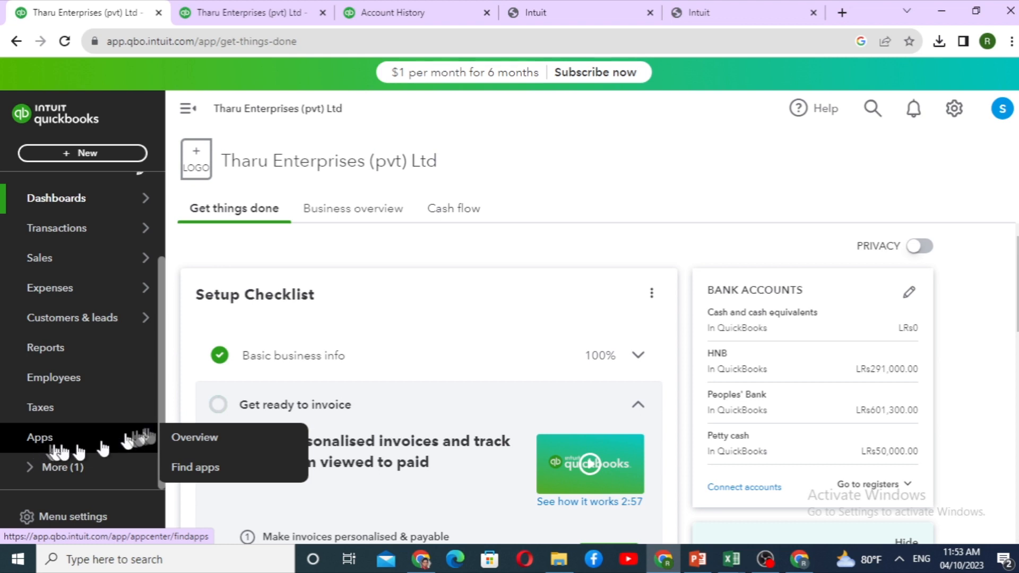
left_click(200, 452)
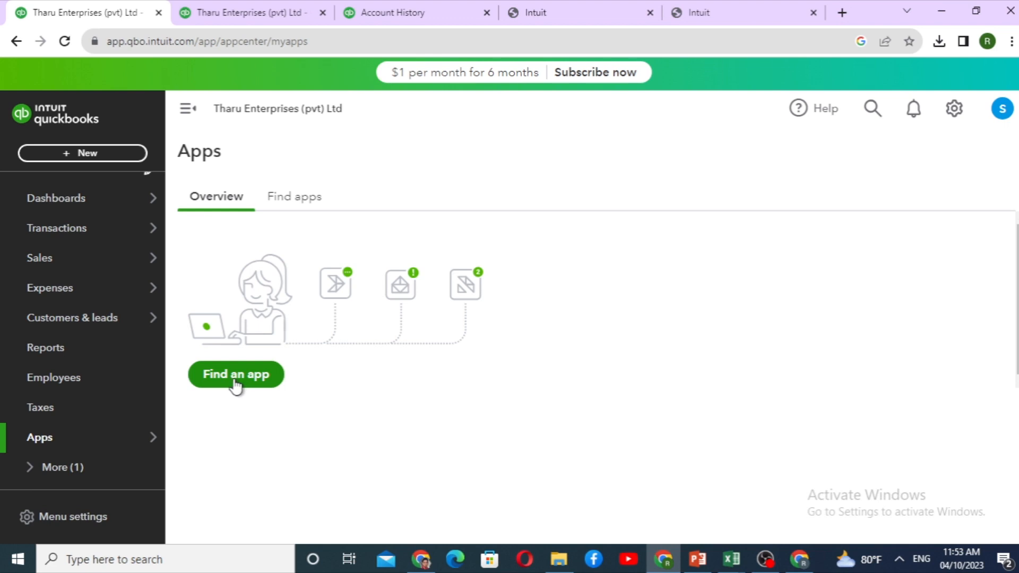
left_click(307, 212)
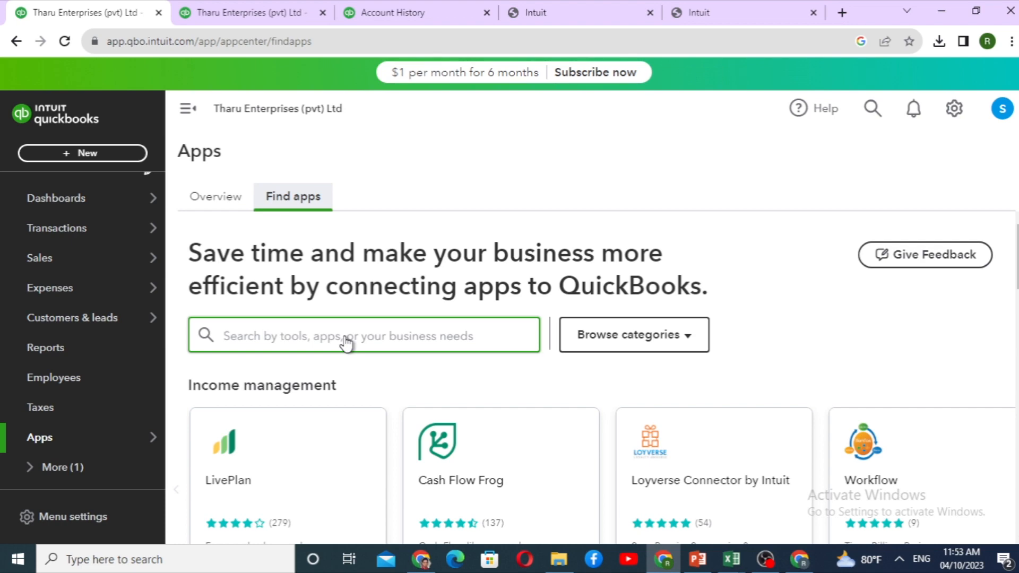
Look through the app catalogue's categories, including income management, expense management, customer management, time tracking and invoicing
scroll(346, 342, "down", 3)
scroll(347, 342, "up", 3)
left_click(346, 342)
scroll(358, 396, "down", 1)
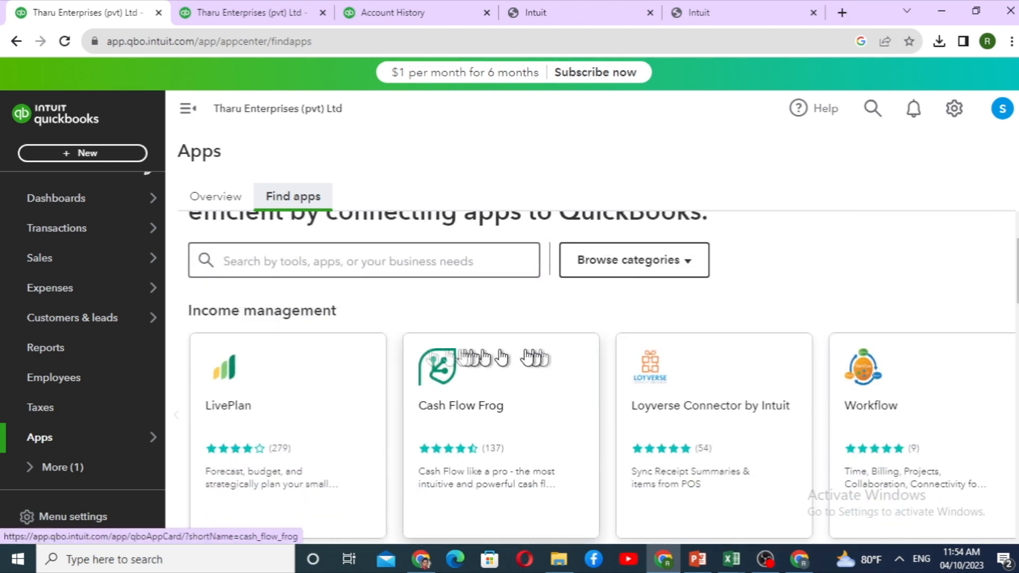
scroll(455, 444, "down", 5)
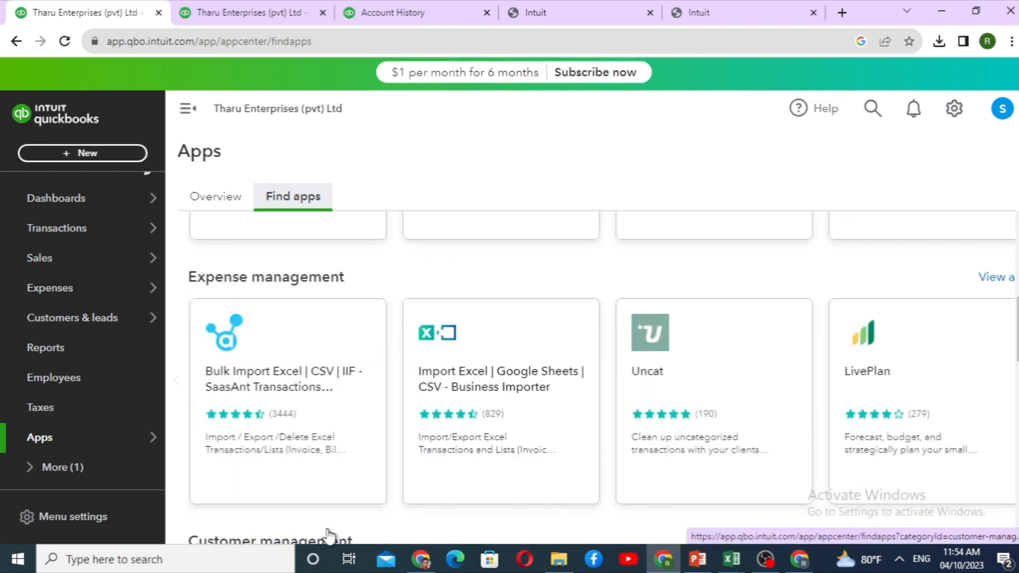
scroll(723, 400, "down", 4)
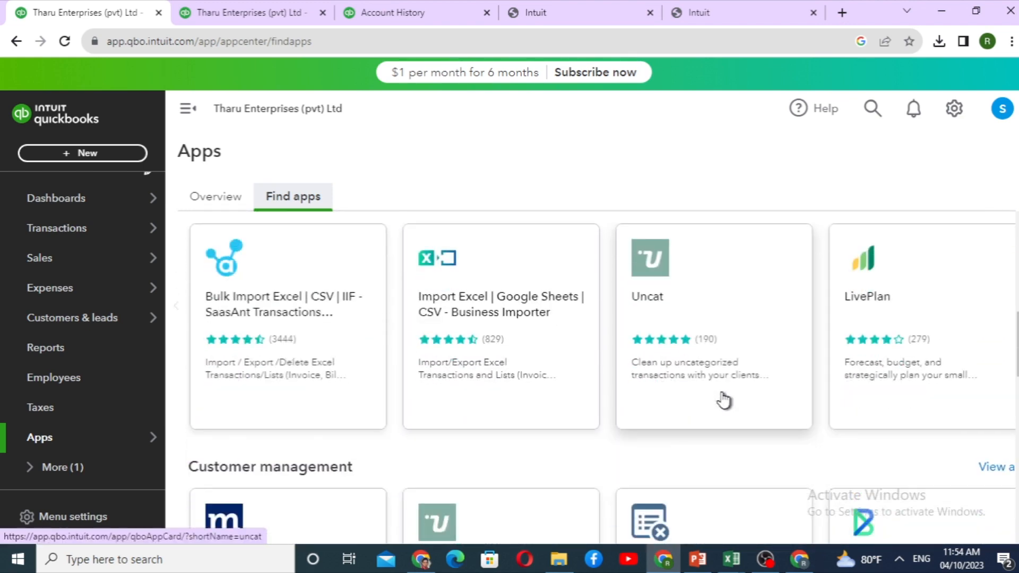
scroll(724, 401, "down", 3)
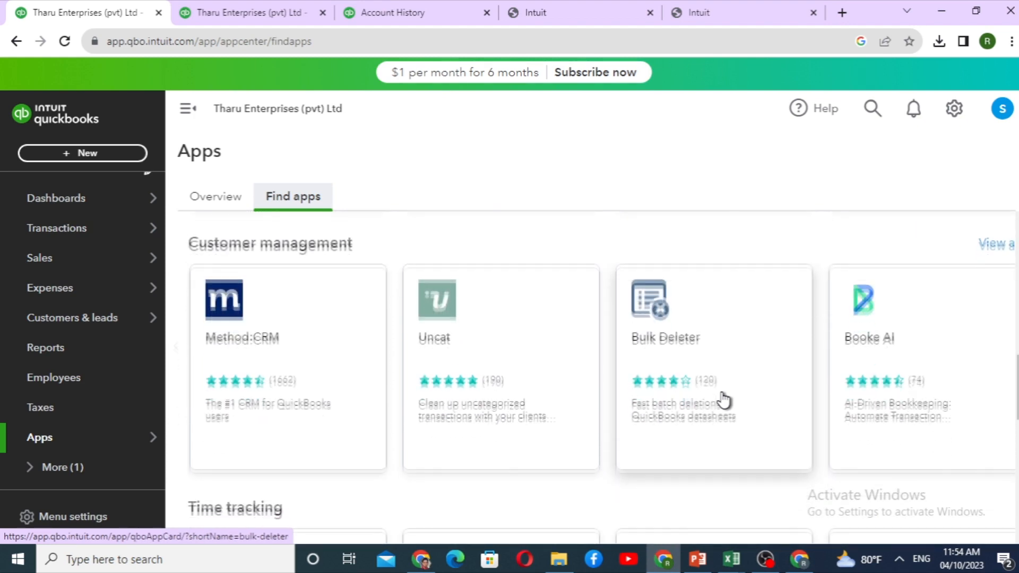
scroll(724, 400, "down", 6)
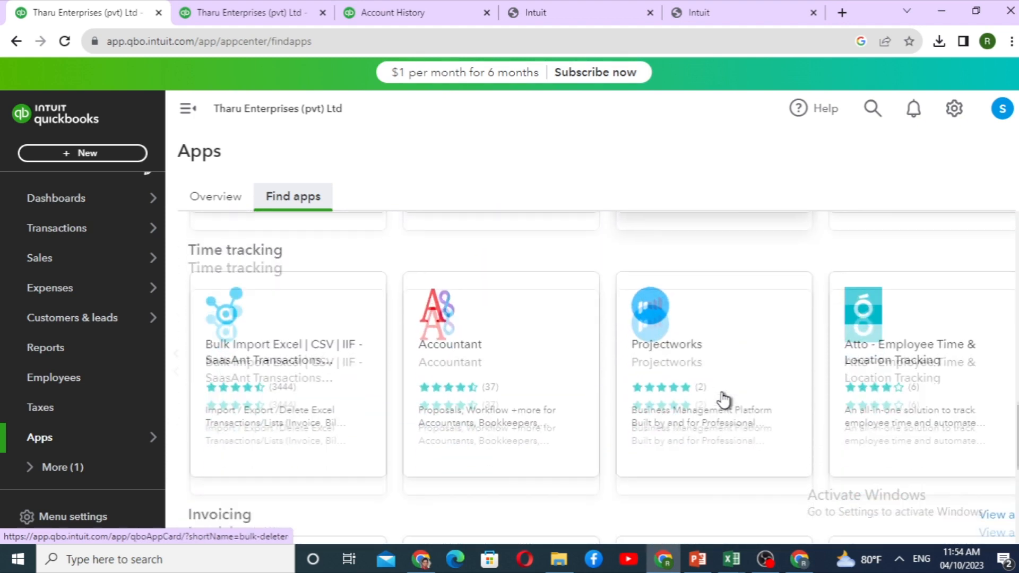
scroll(724, 400, "down", 1)
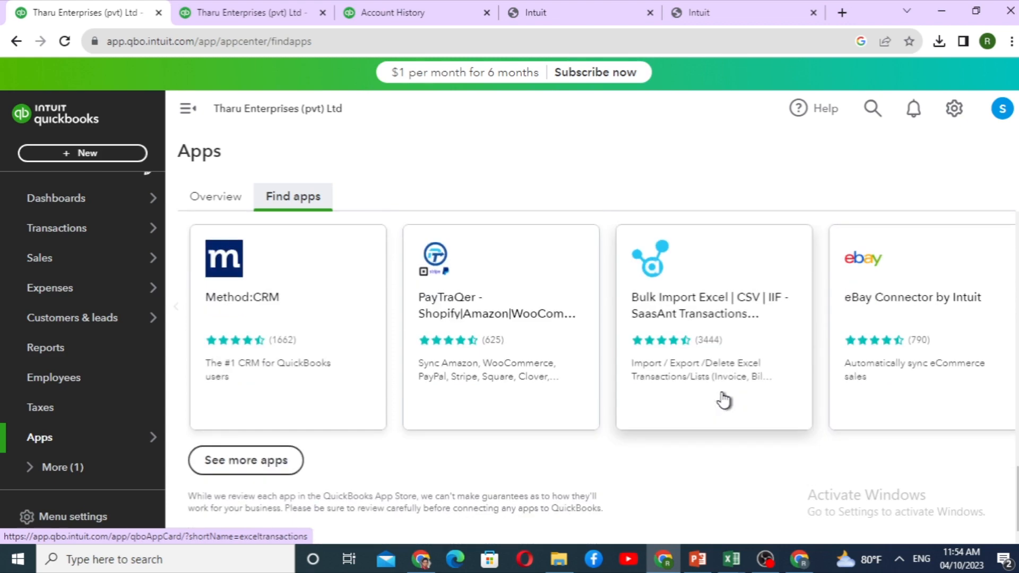
Load more apps in the catalogue and look through the Inventory Management and Data management categories
left_click(221, 458)
scroll(485, 353, "down", 2)
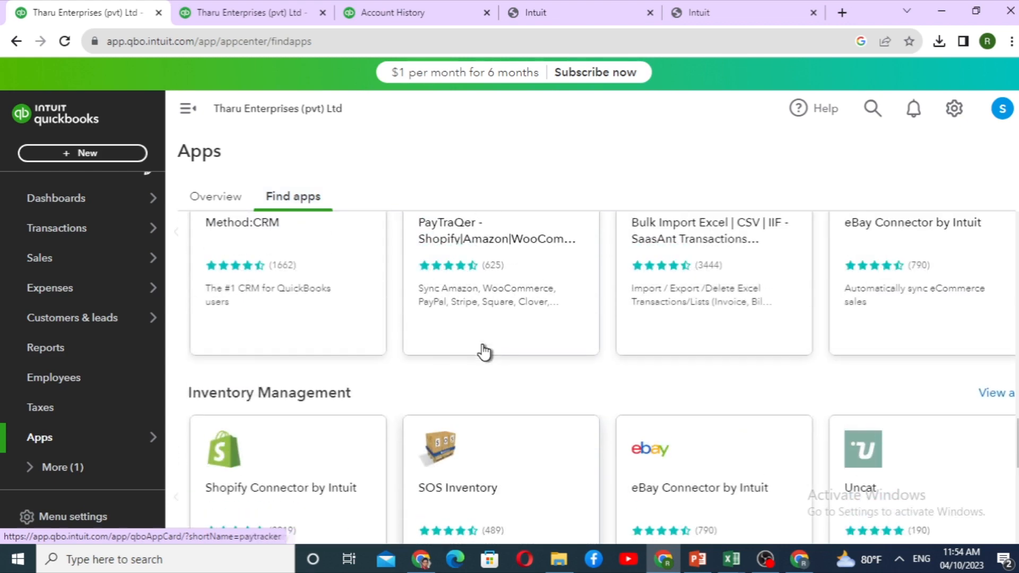
scroll(479, 347, "down", 2)
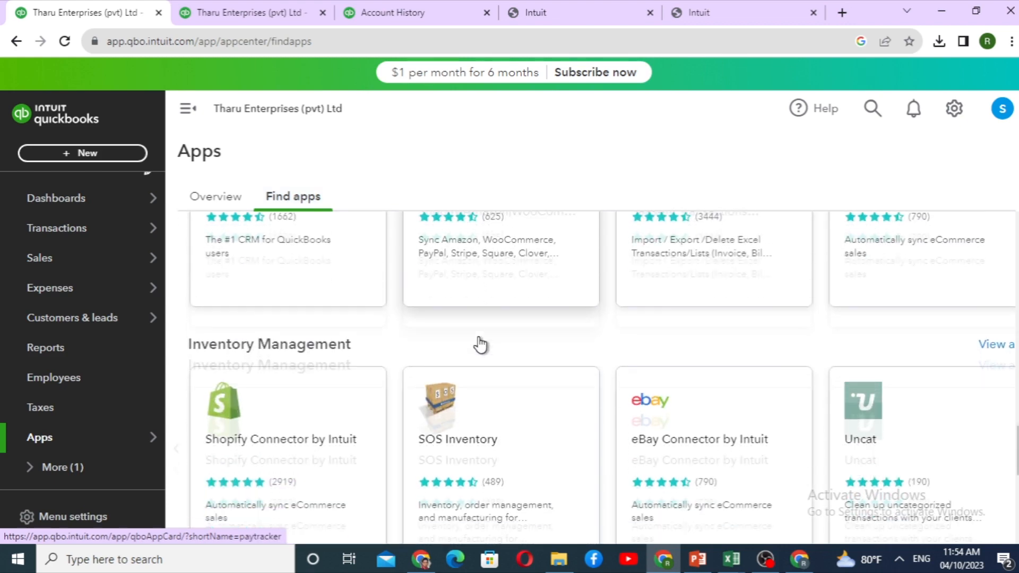
scroll(480, 345, "down", 5)
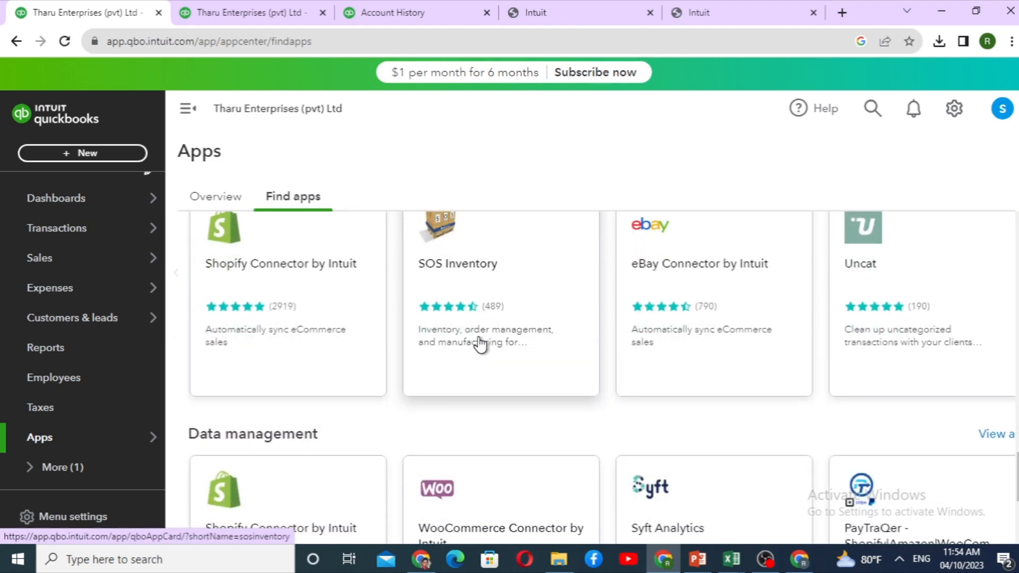
scroll(480, 345, "down", 5)
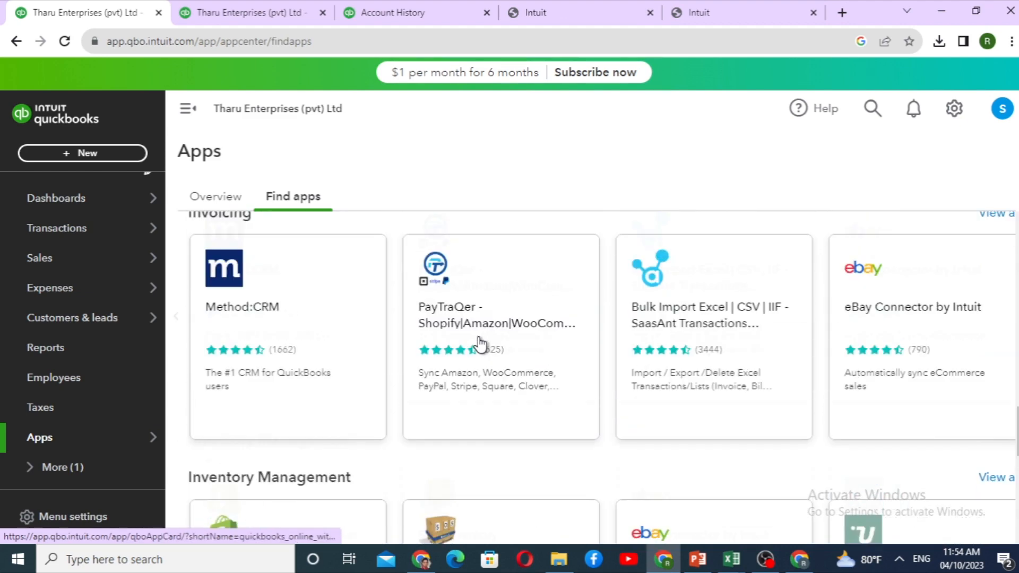
scroll(480, 345, "up", 12)
scroll(480, 344, "up", 2)
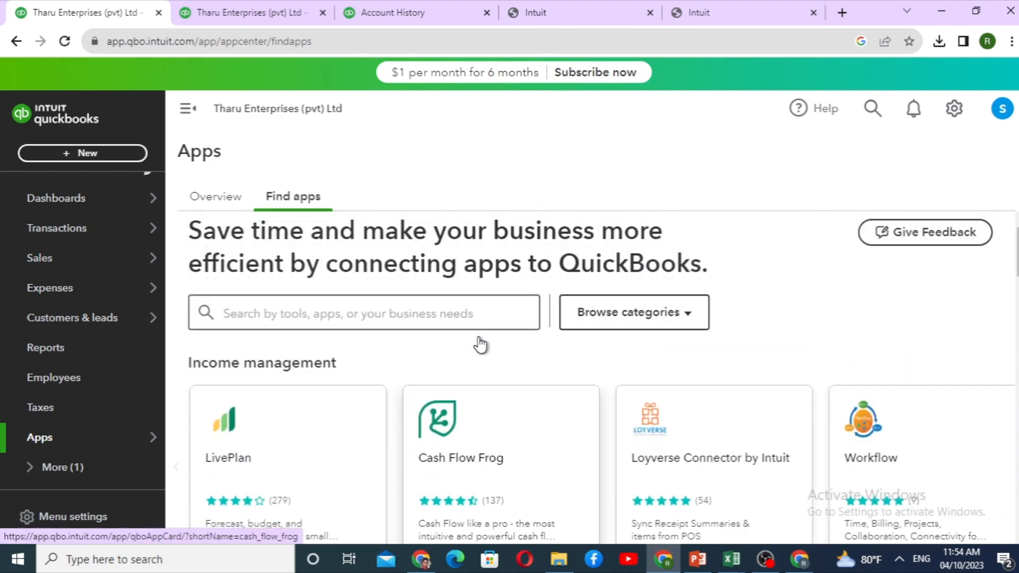
Search the app catalogue for "ebay" and open the eBay Connector by Intuit listing
left_click(354, 321)
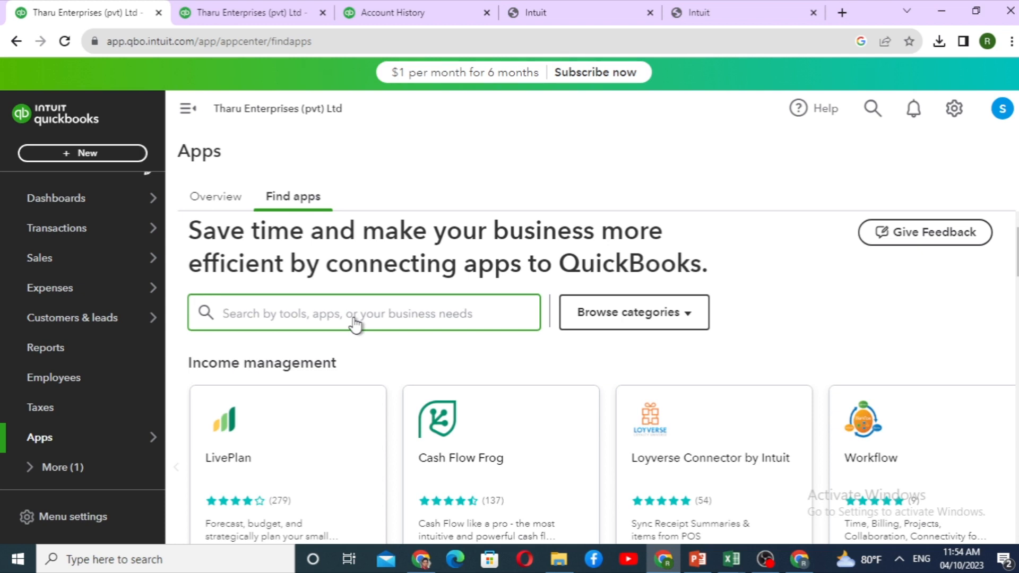
type("ebay")
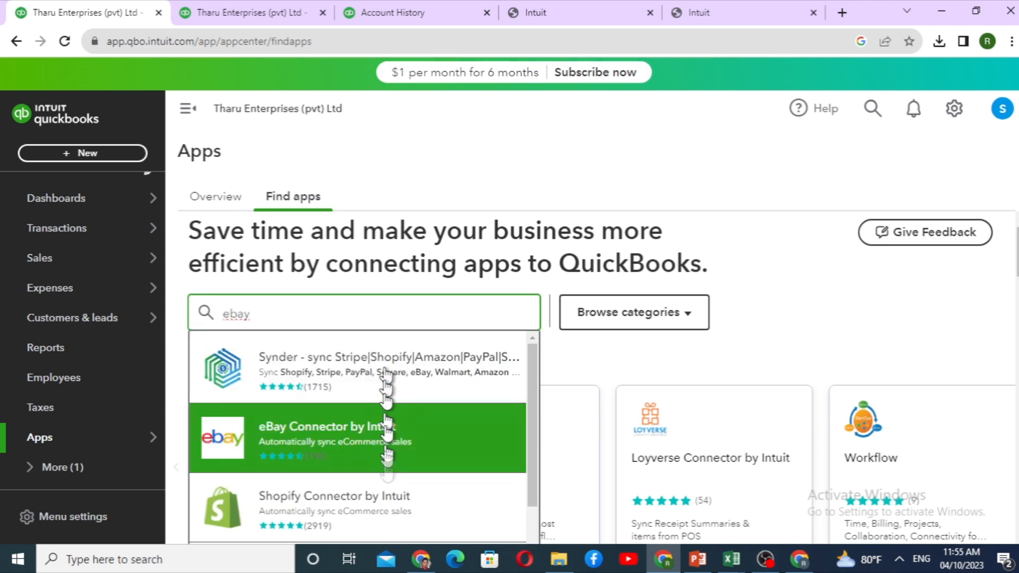
scroll(387, 453, "down", 1)
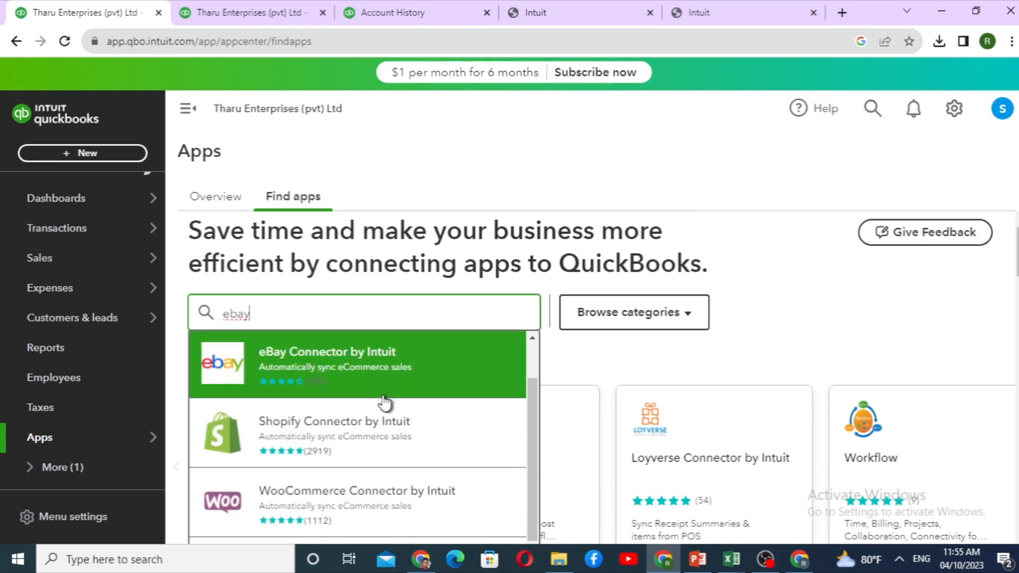
left_click(371, 381)
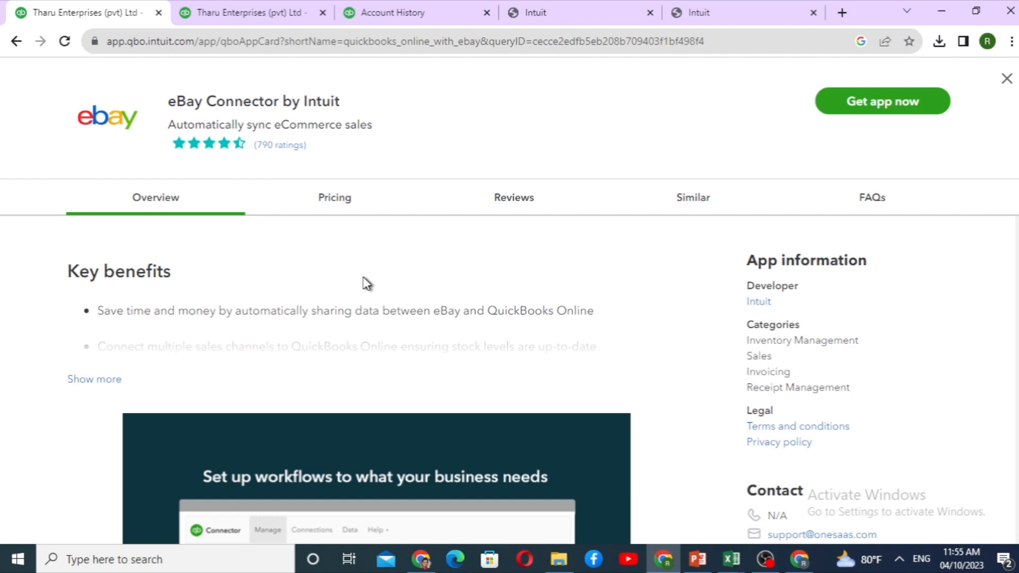
Read the eBay Connector's key benefits and examine its workflow setup preview image
scroll(333, 277, "down", 4)
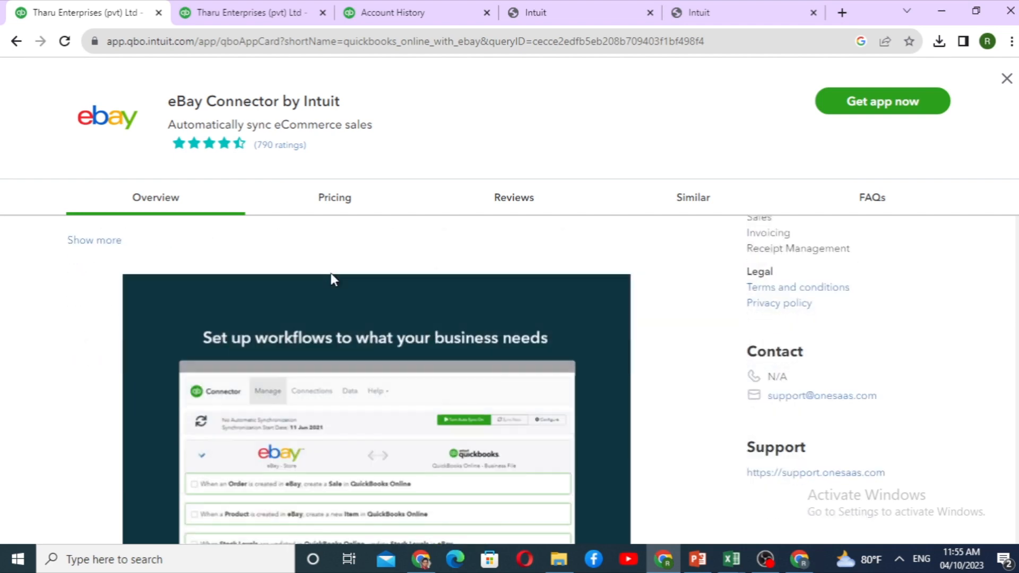
scroll(332, 277, "up", 4)
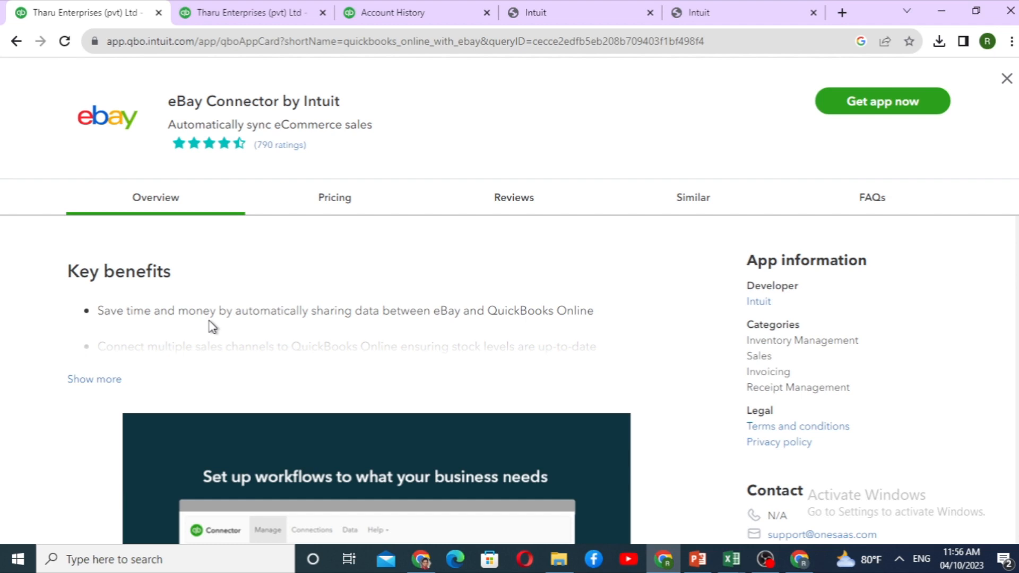
scroll(307, 318, "down", 5)
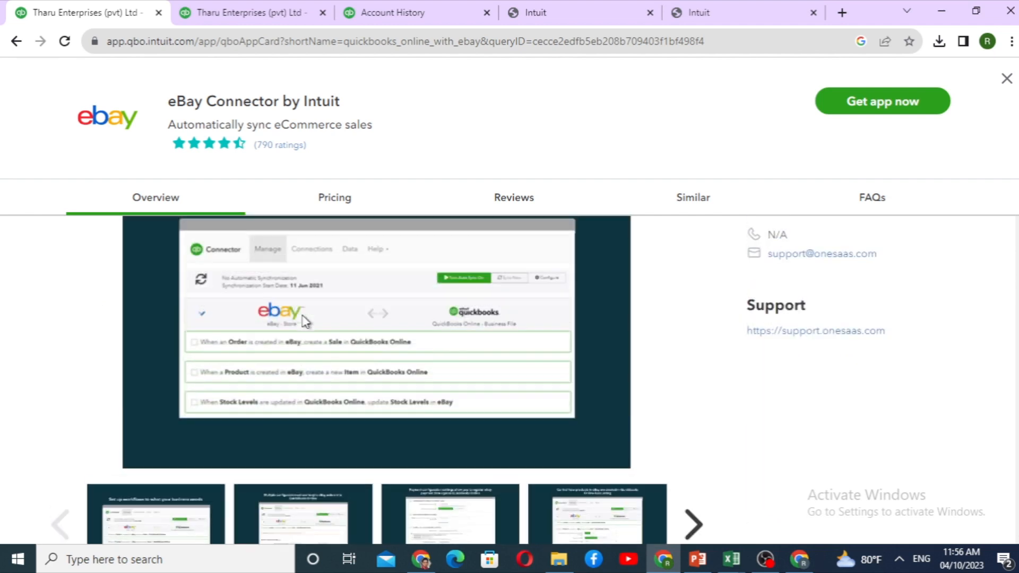
Examine the connector's remaining preview images on order sync, payment configuration, product creation and stock level updates
scroll(302, 314, "up", 3)
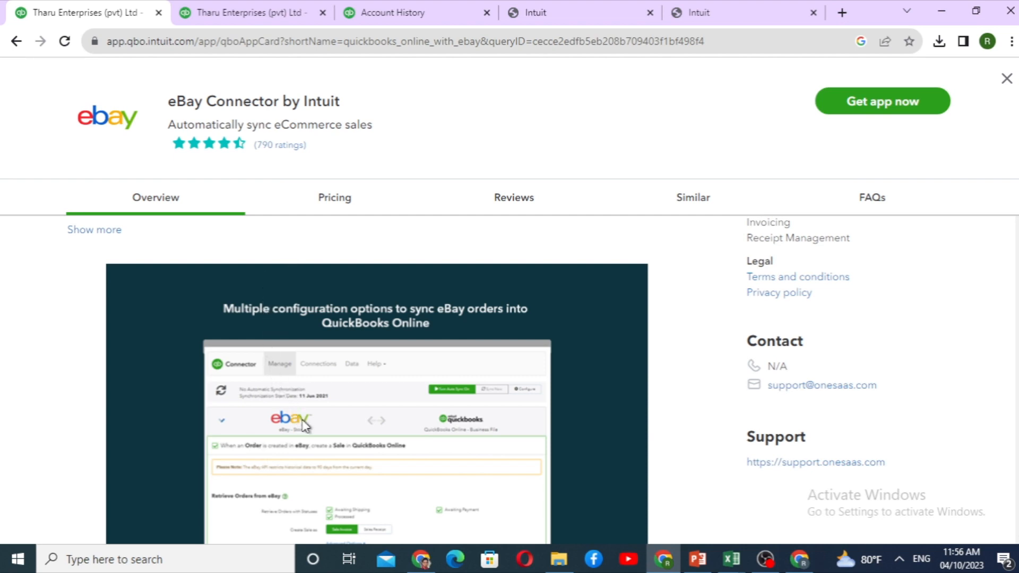
scroll(304, 425, "down", 4)
left_click(448, 439)
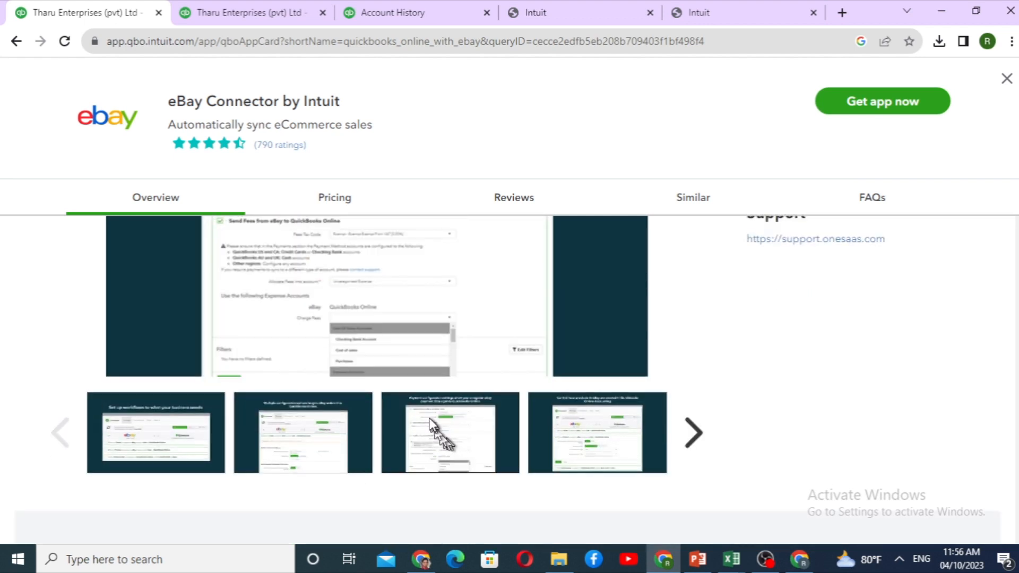
scroll(430, 420, "up", 4)
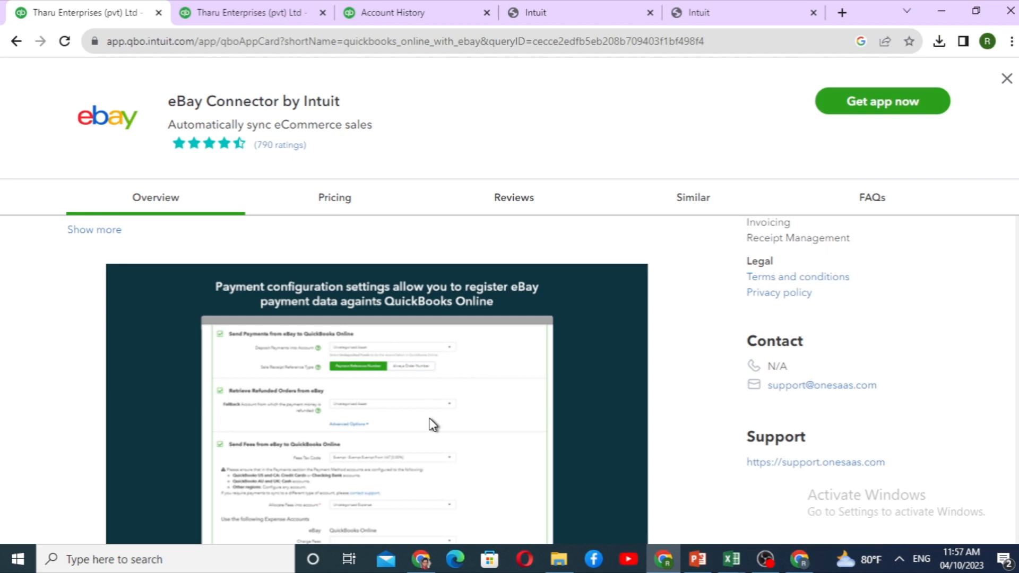
scroll(434, 425, "down", 5)
scroll(564, 462, "up", 5)
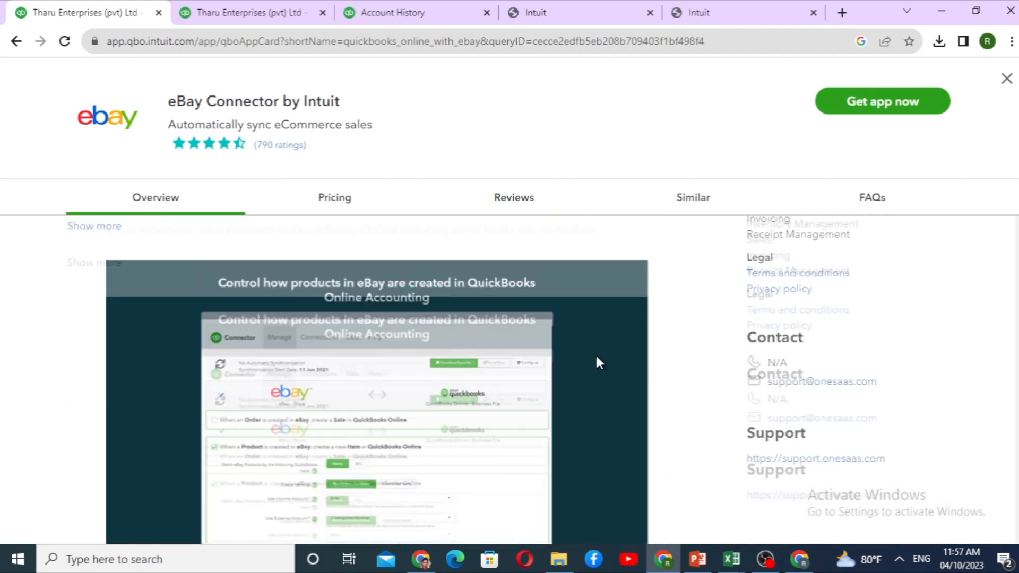
scroll(599, 363, "up", 2)
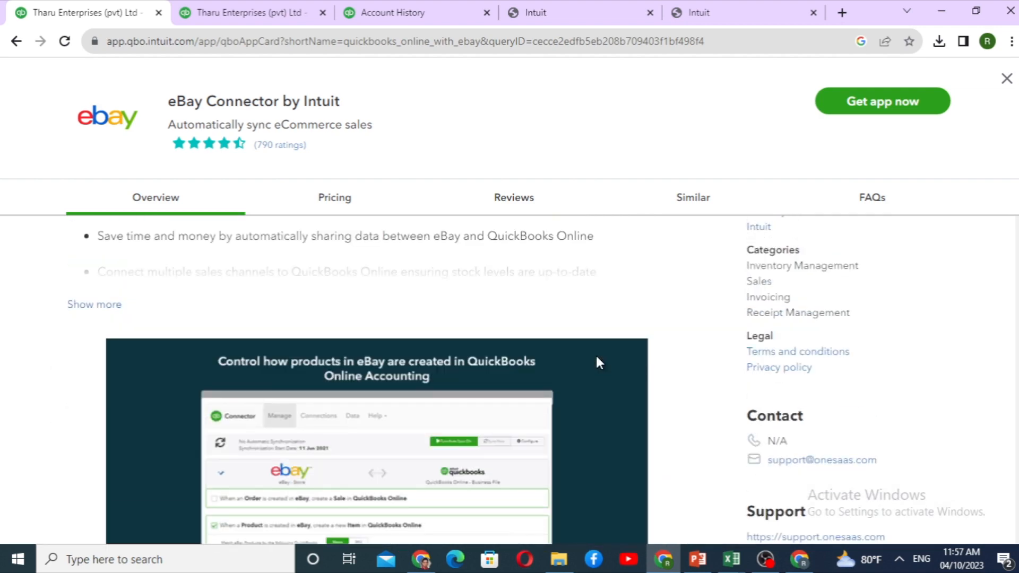
scroll(599, 363, "down", 4)
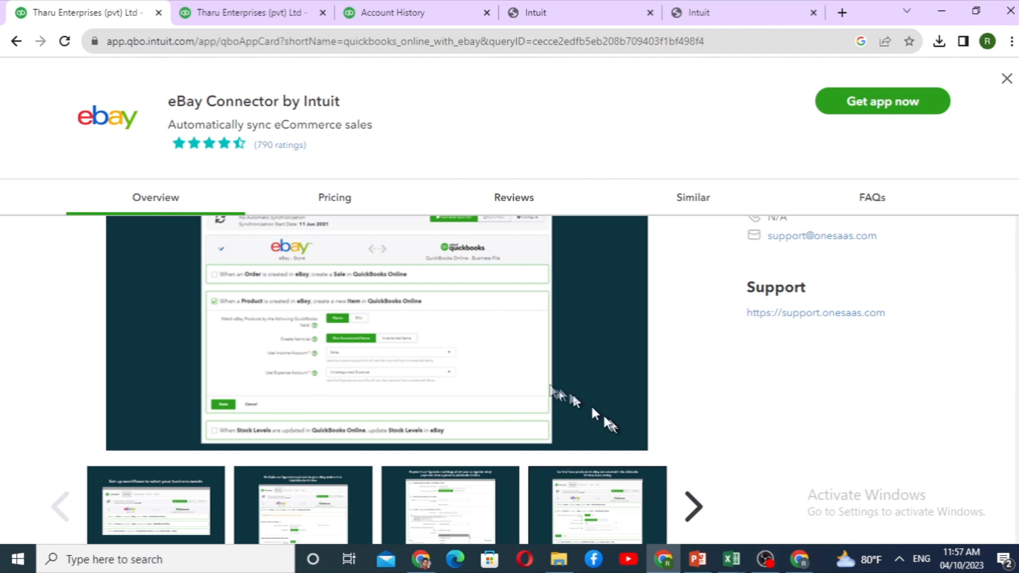
scroll(145, 419, "up", 4)
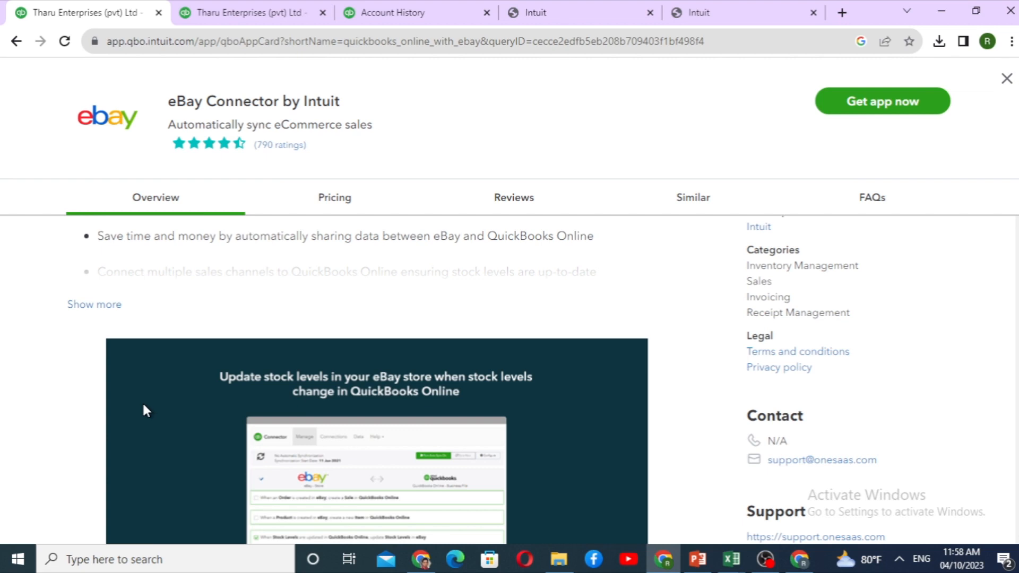
Check the connector's app information, contact and support details
scroll(739, 342, "up", 1)
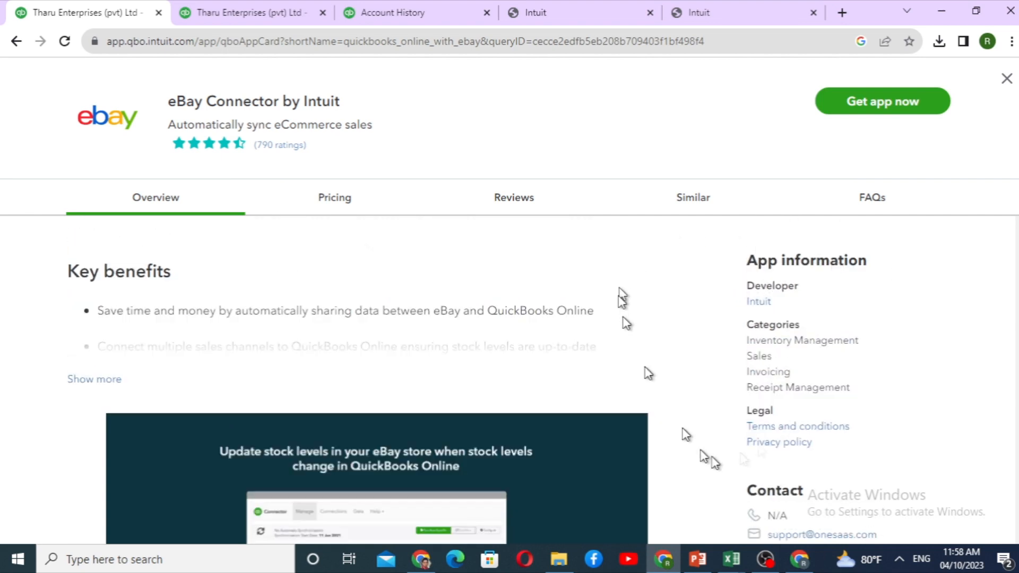
scroll(812, 371, "down", 2)
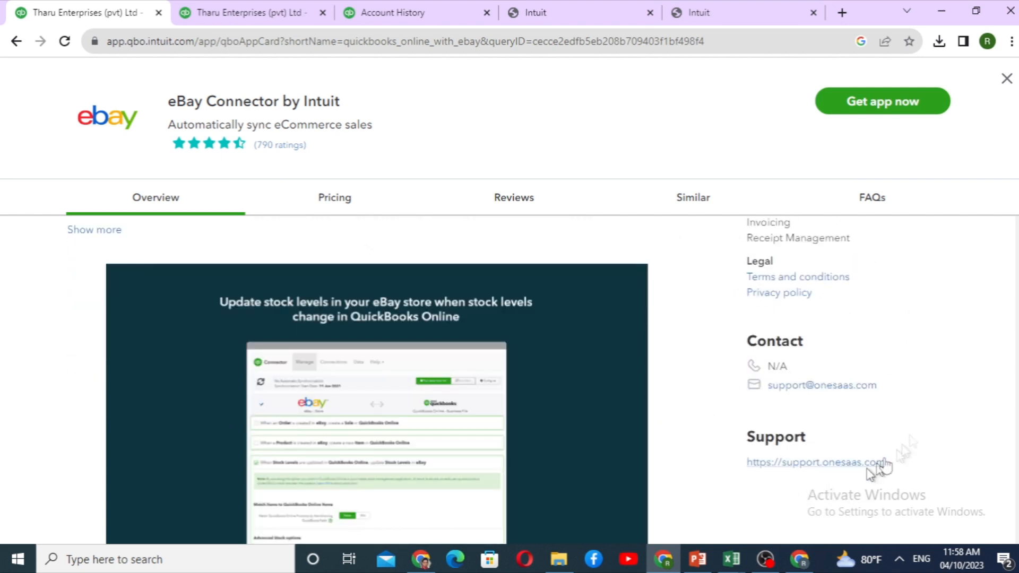
scroll(824, 496, "up", 2)
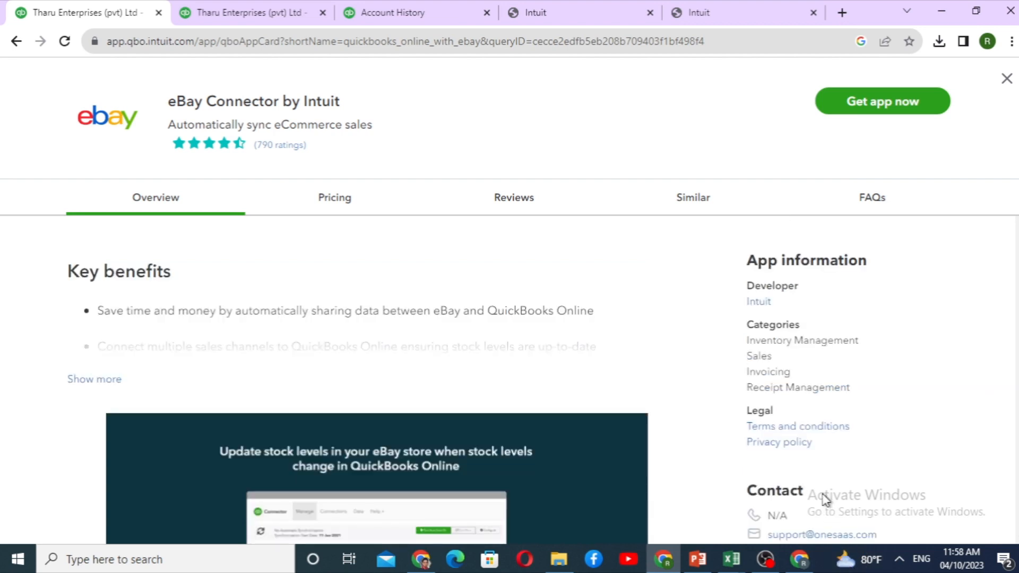
Review the eBay Connector's pricing plan, customer reviews and FAQs
left_click(327, 203)
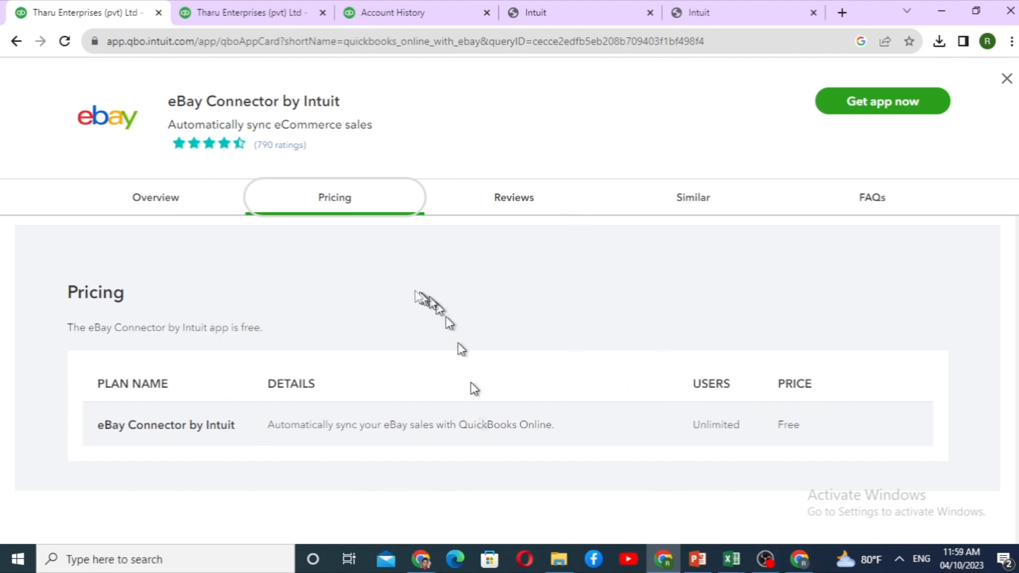
left_click(516, 207)
scroll(334, 367, "down", 5)
scroll(334, 368, "up", 10)
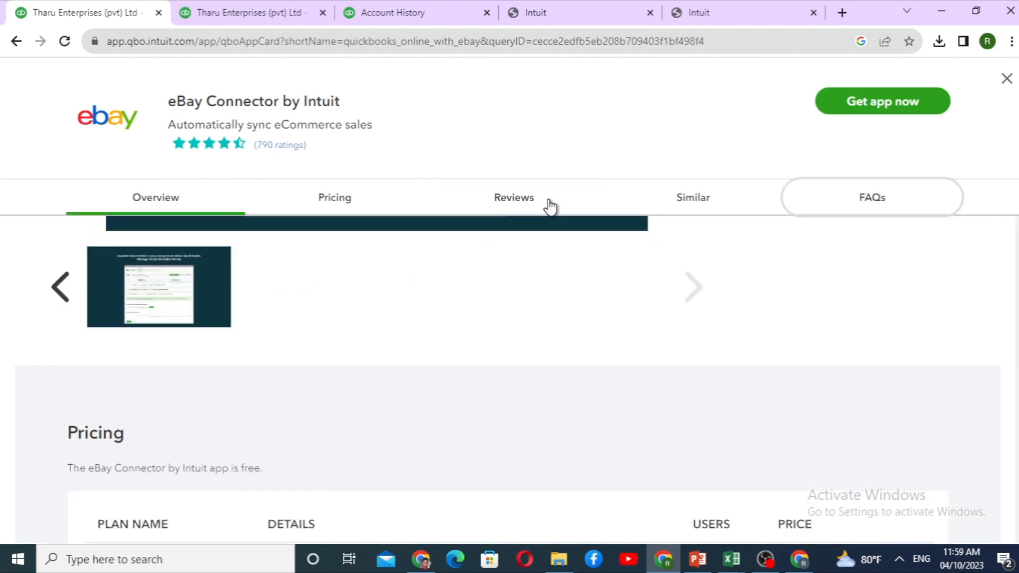
Start getting the eBay Connector app and expand the details about shared data on the authorization page
left_click(909, 111)
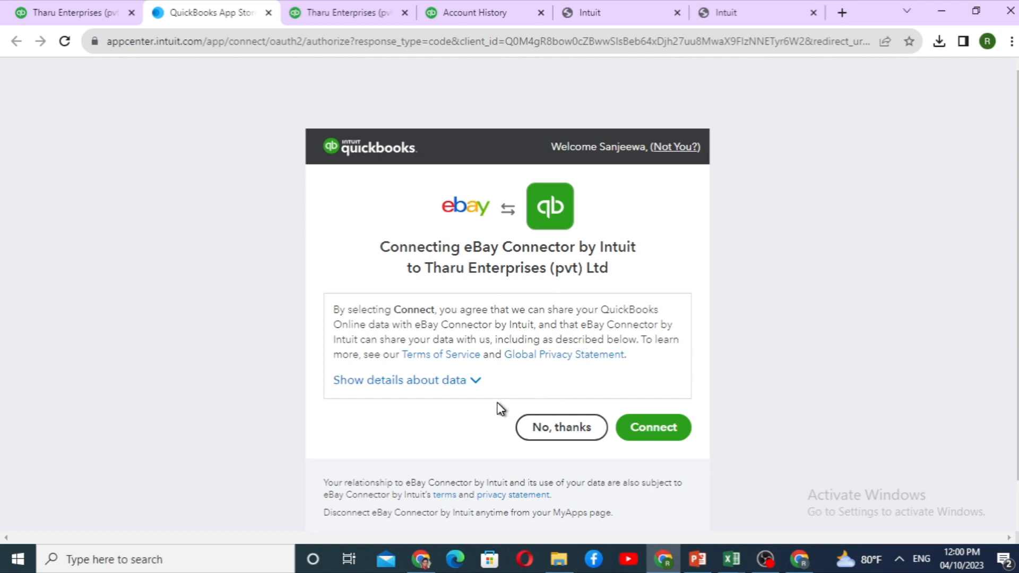
left_click(470, 378)
scroll(701, 425, "down", 5)
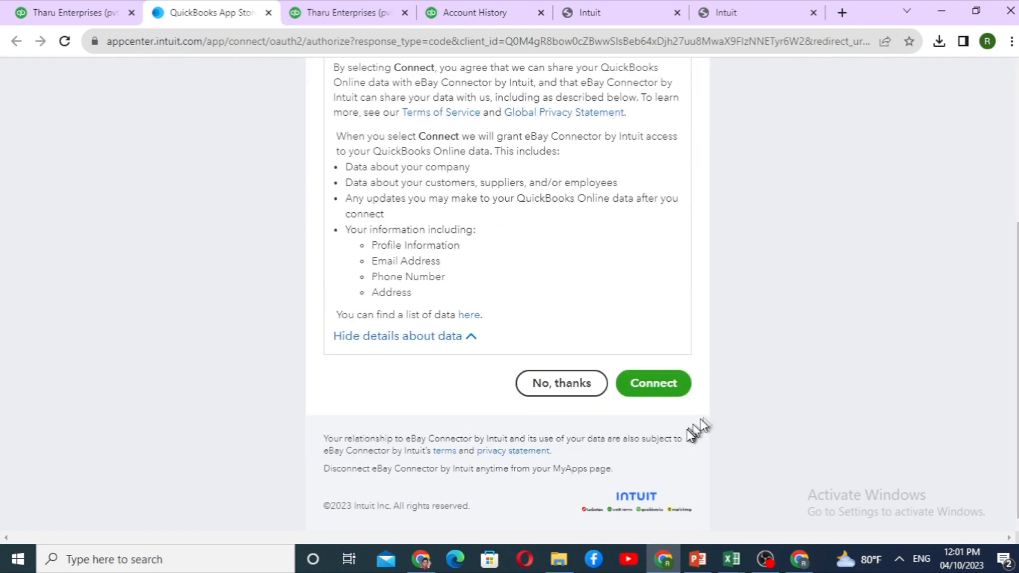
Authorize eBay Connector by Intuit to access the QuickBooks Online data and view the connector portal's eBay connection options
left_click(642, 390)
scroll(639, 374, "down", 5)
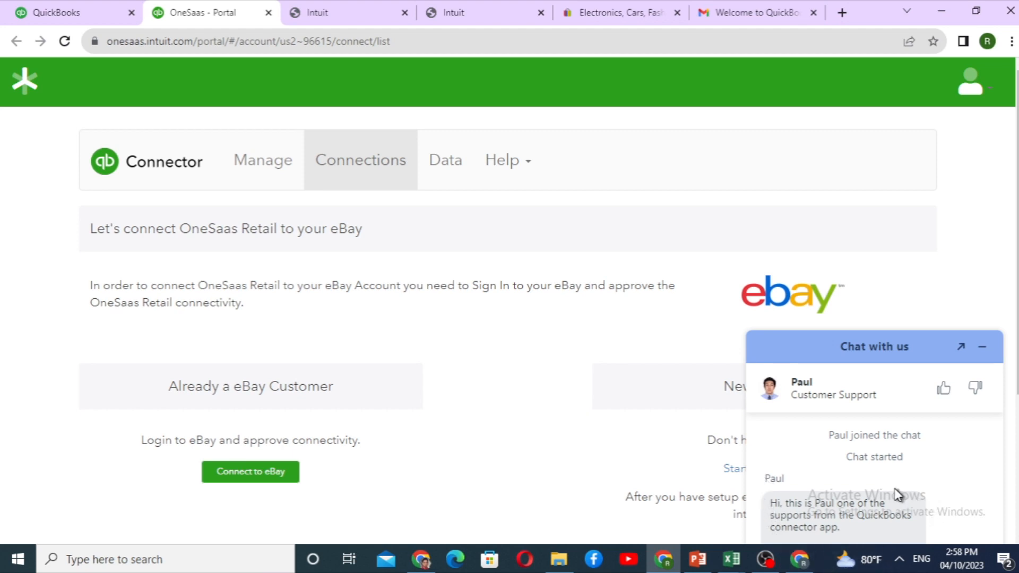
scroll(535, 303, "down", 3)
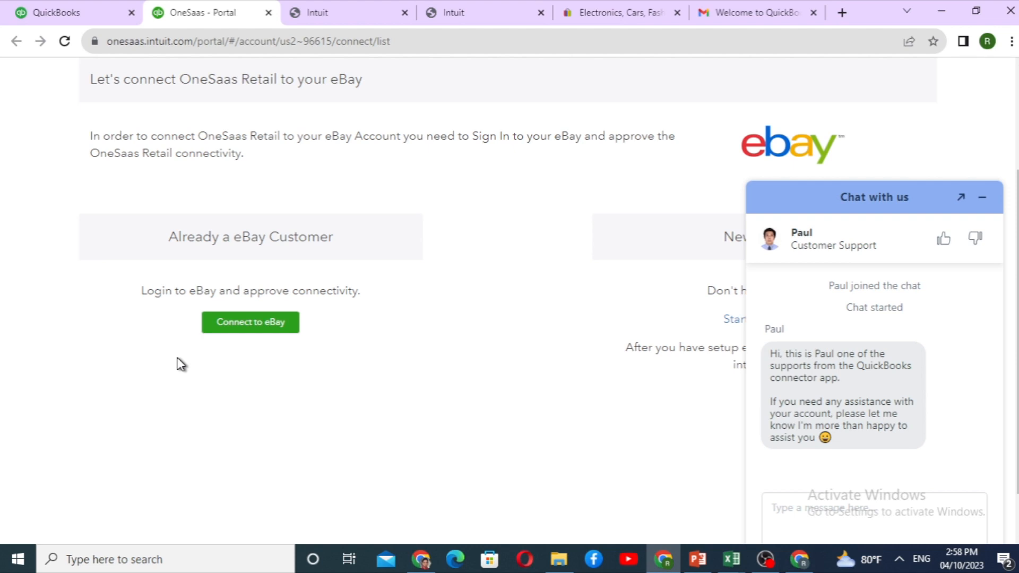
Start connecting as an existing eBay customer, sign in with the account password and save the credentials in the browser
left_click(258, 322)
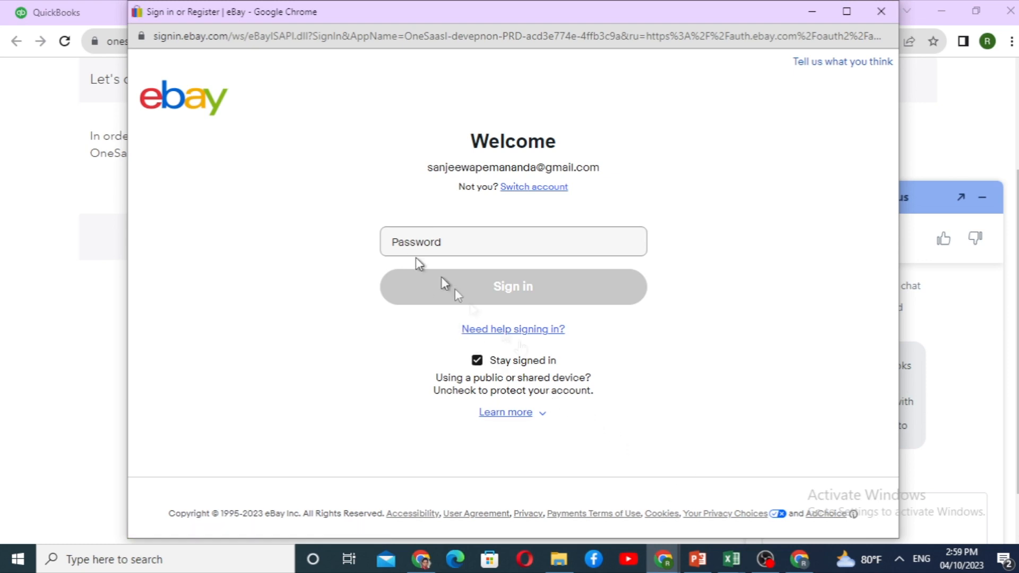
mouse_move(712, 560)
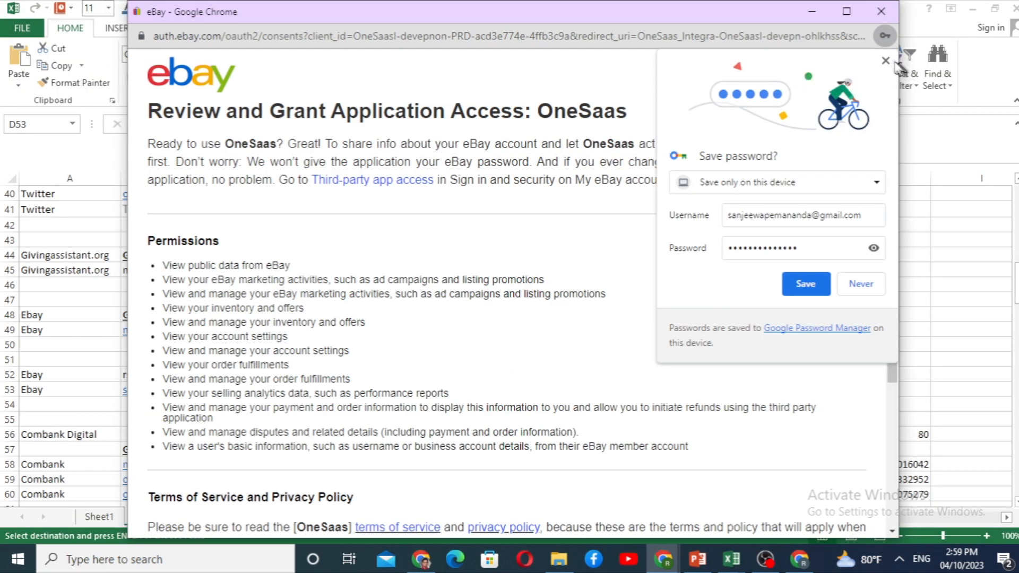
left_click(806, 284)
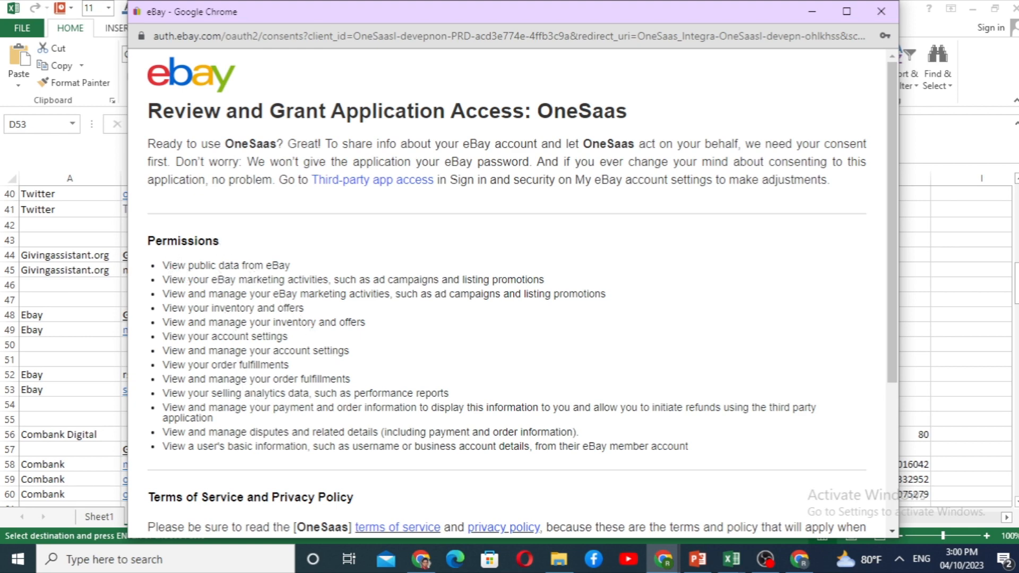
Review the requested permissions, grant OneSaas access to the eBay account and return to the OneSaas portal window
scroll(198, 266, "down", 3)
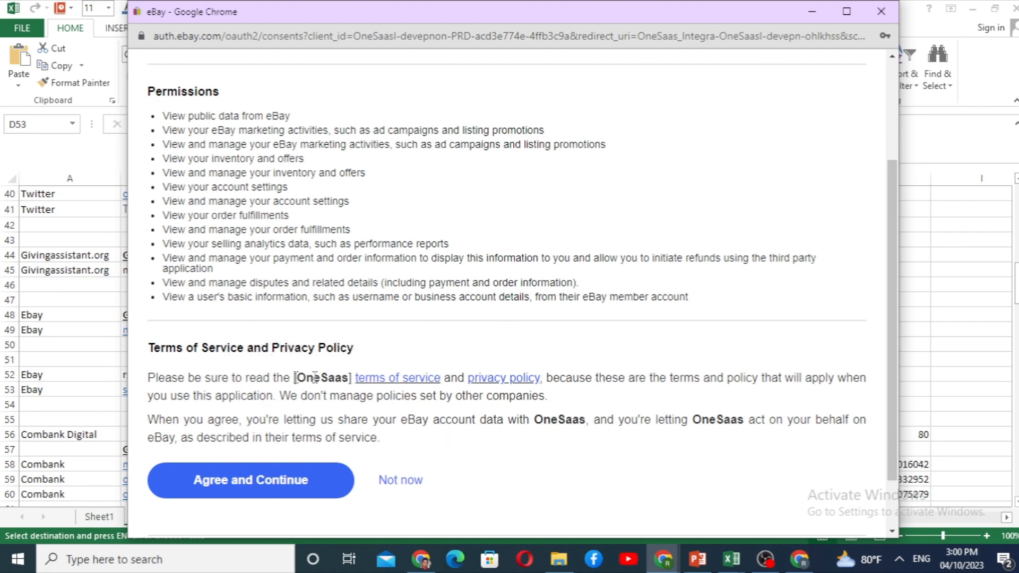
scroll(151, 312, "down", 2)
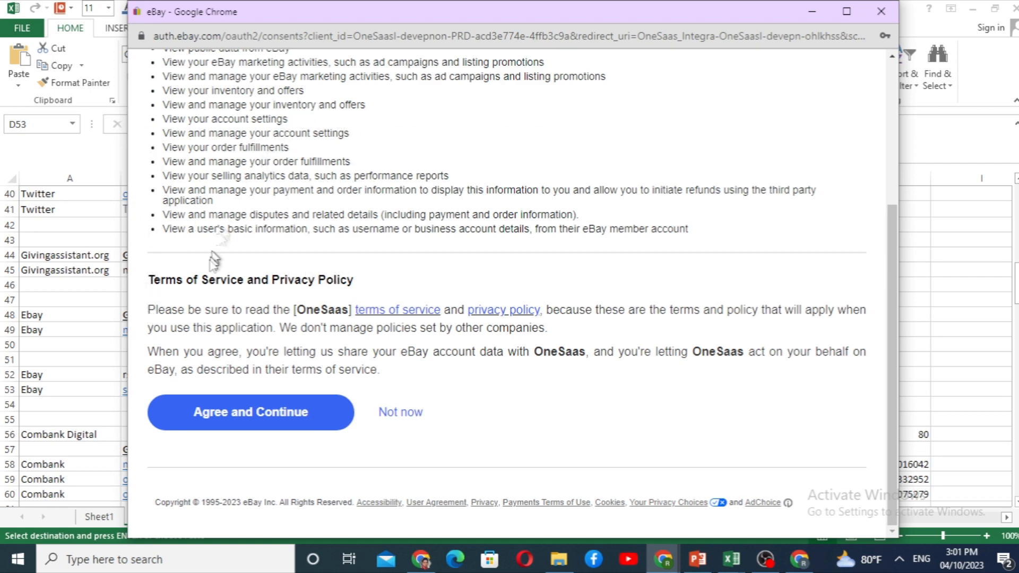
left_click(236, 419)
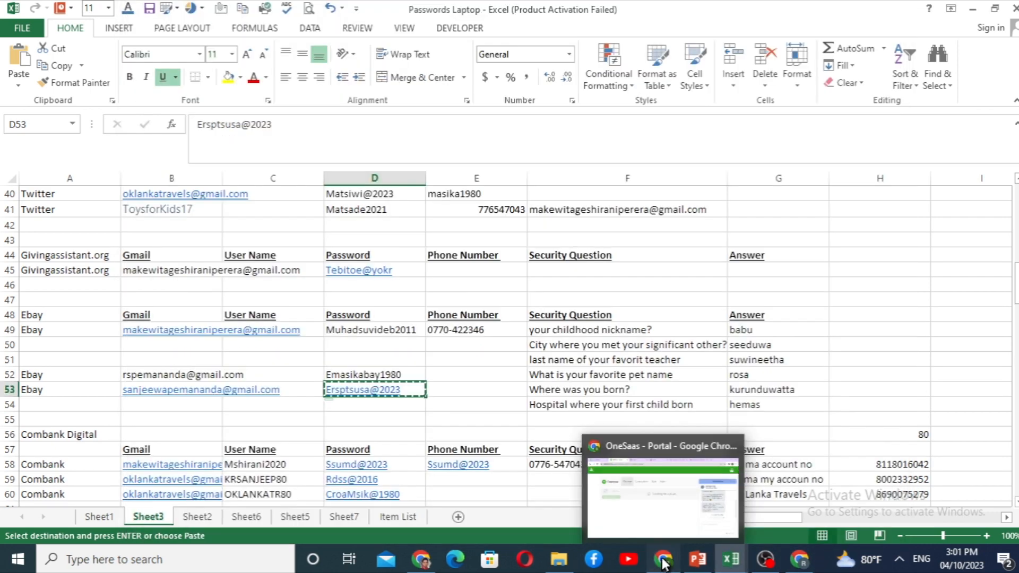
left_click(664, 564)
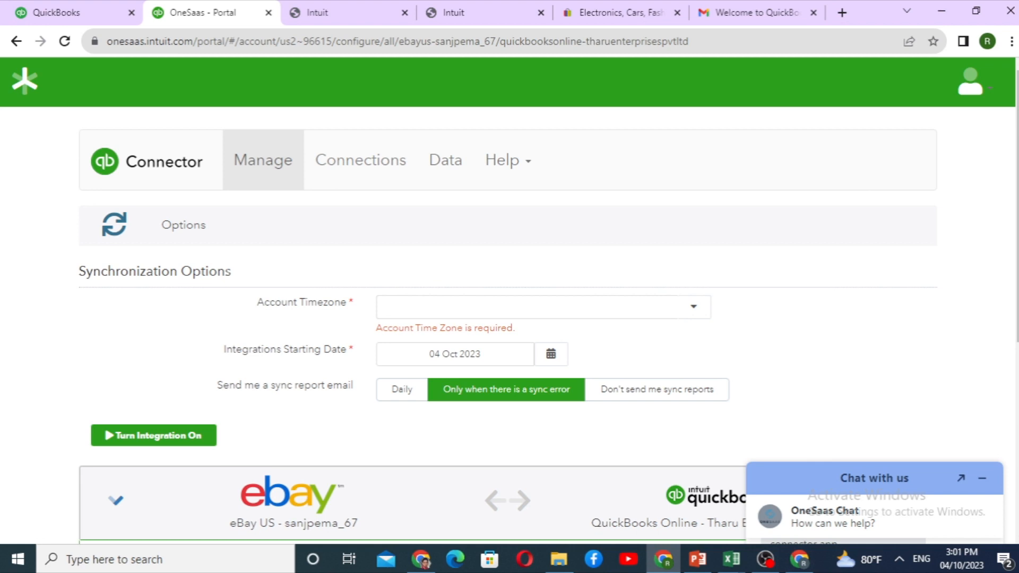
Set the synchronization account timezone to (UTC+05:30) Sri Jayawardenepura
left_click(696, 315)
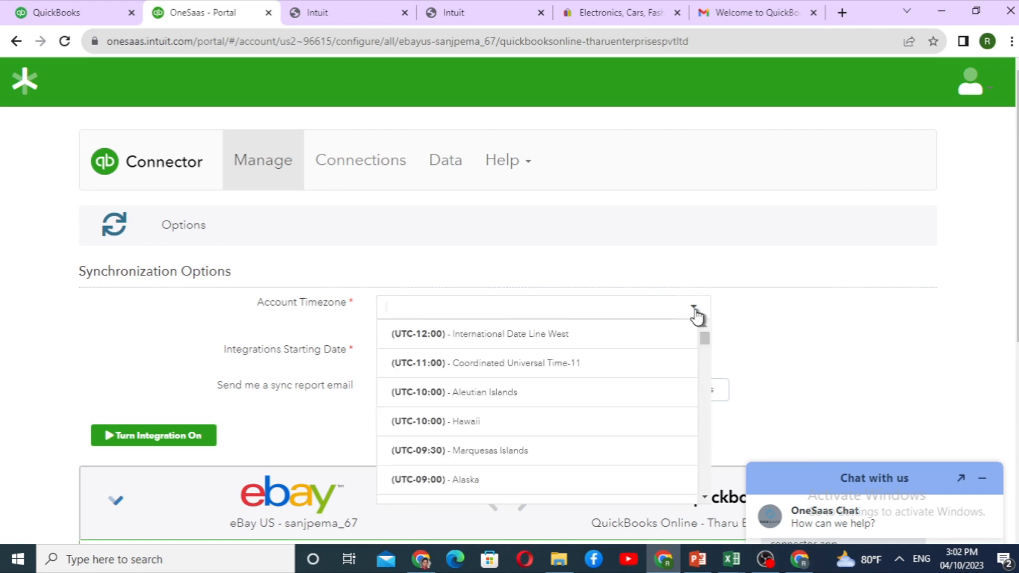
scroll(669, 337, "down", 20)
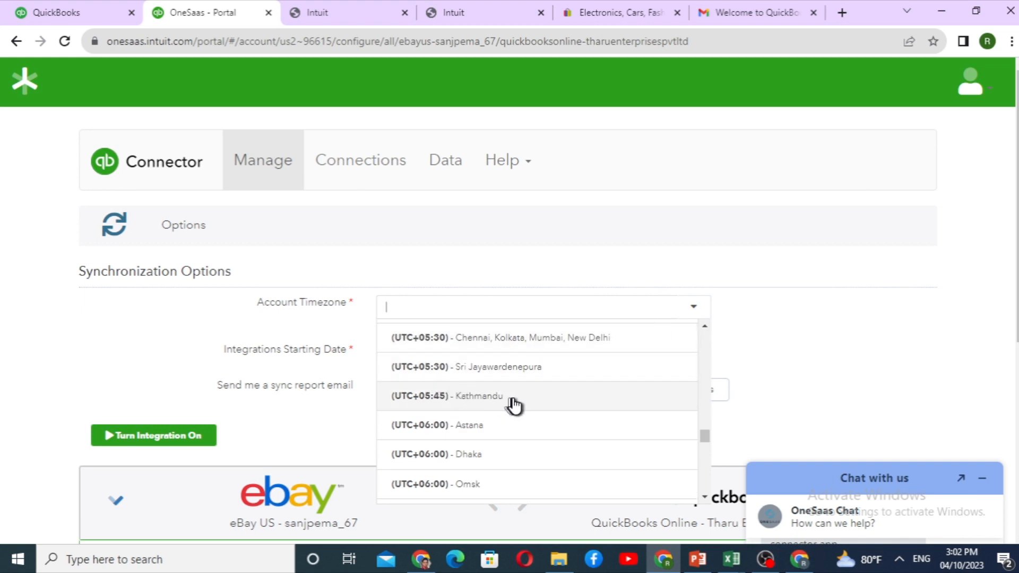
left_click(472, 368)
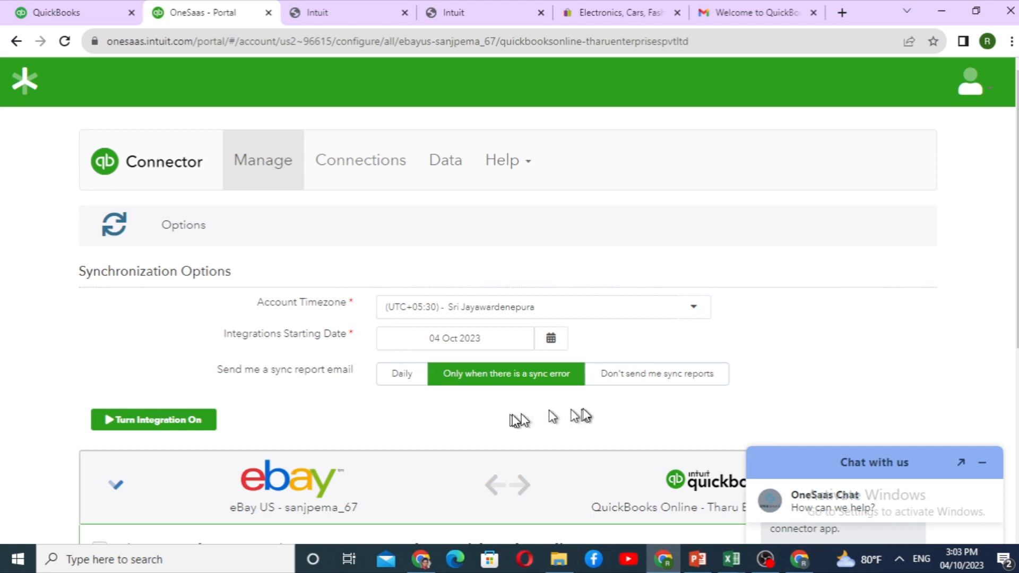
Enable the workflow that creates a Sale in QuickBooks Online when an Order is created in eBay
scroll(480, 343, "down", 1)
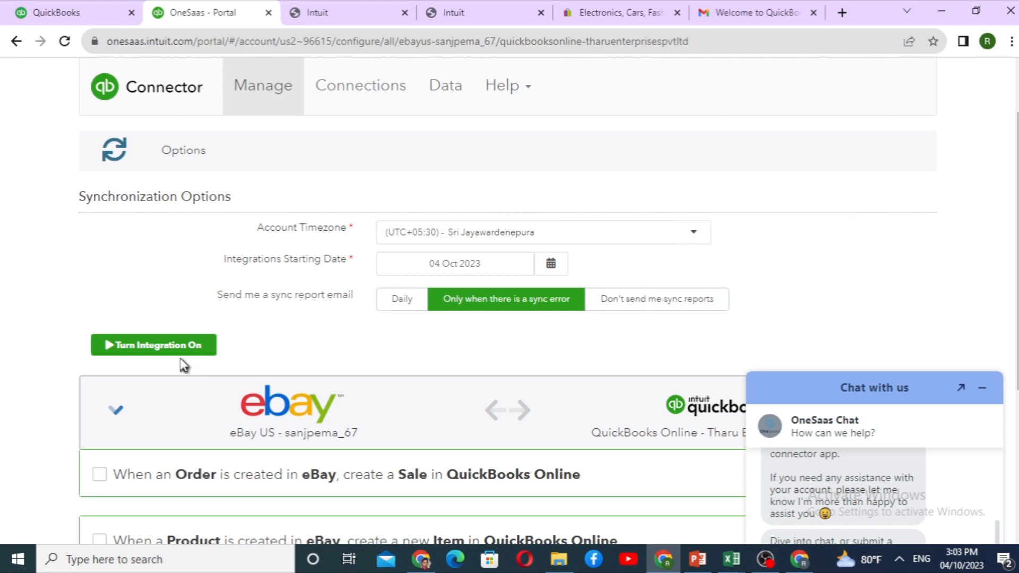
scroll(183, 366, "down", 1)
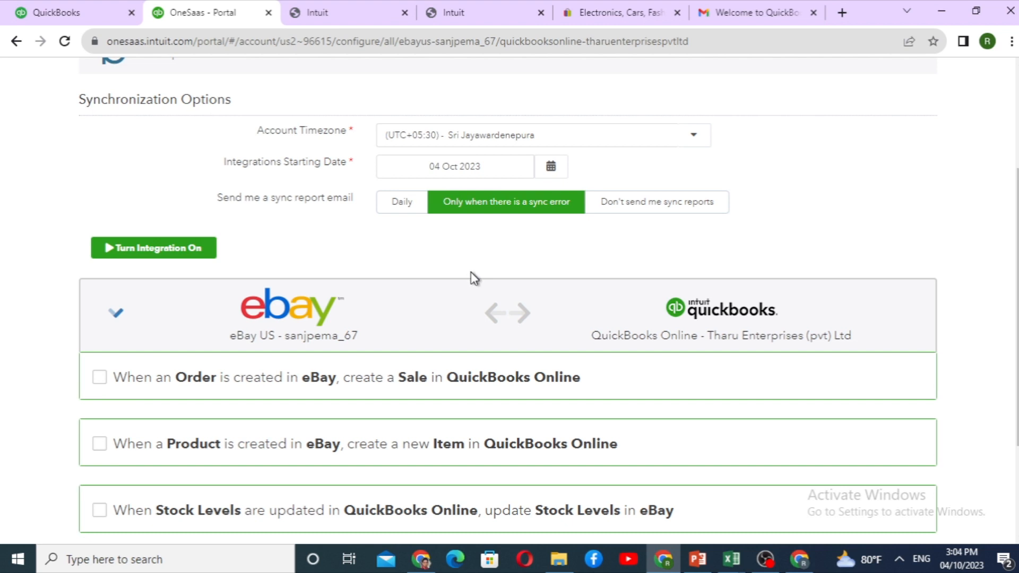
left_click(98, 378)
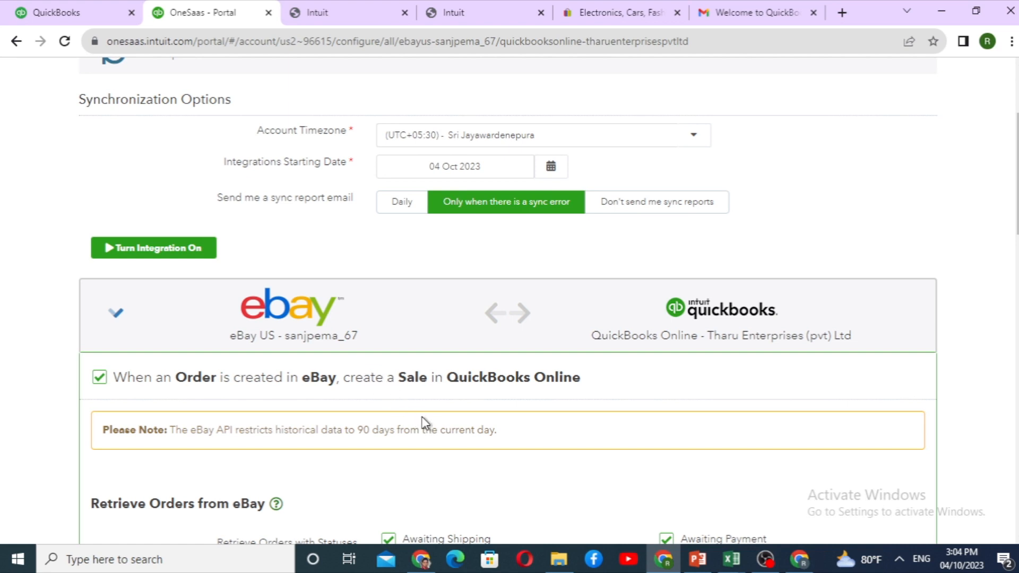
For new items created in QuickBooks Online, set the income account to Sales - retail and the expense account to Cost of sales
scroll(377, 387, "down", 4)
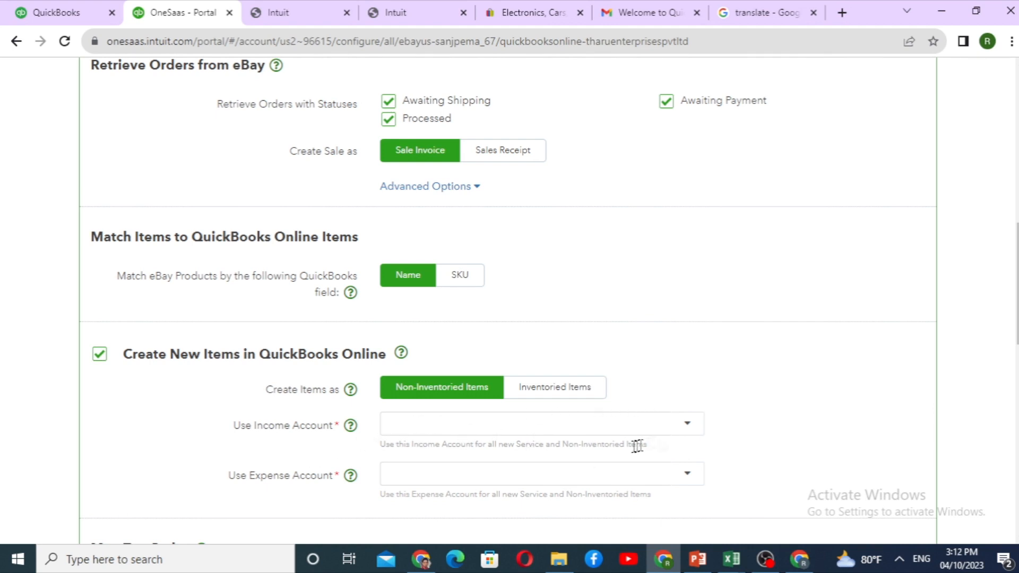
left_click(691, 431)
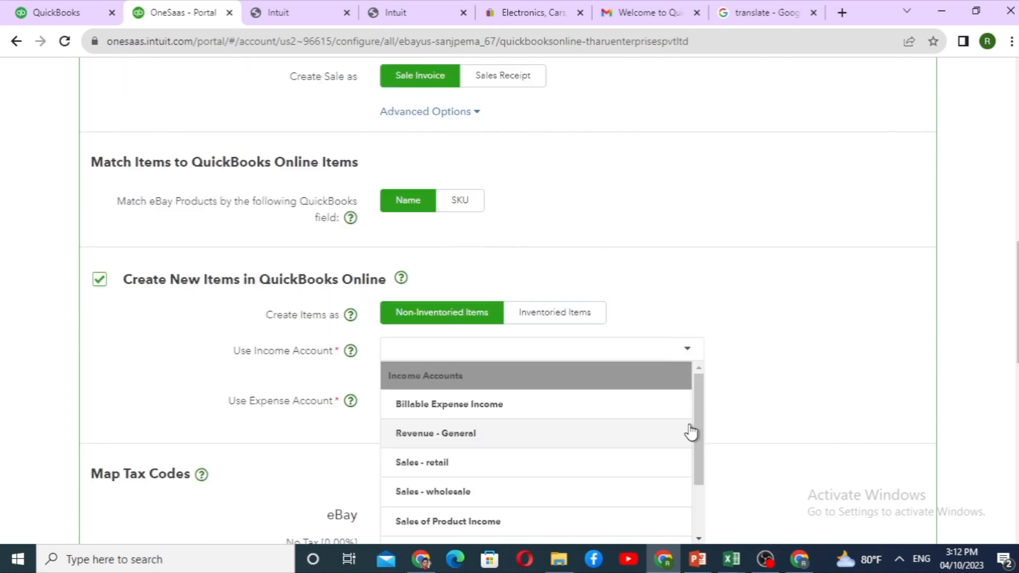
left_click(410, 470)
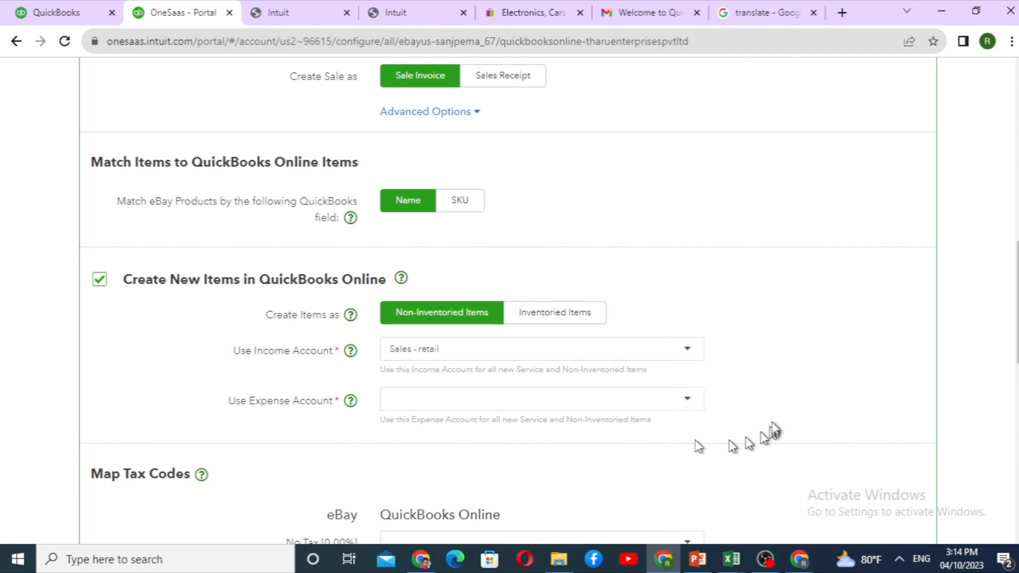
left_click(686, 406)
mouse_move(350, 404)
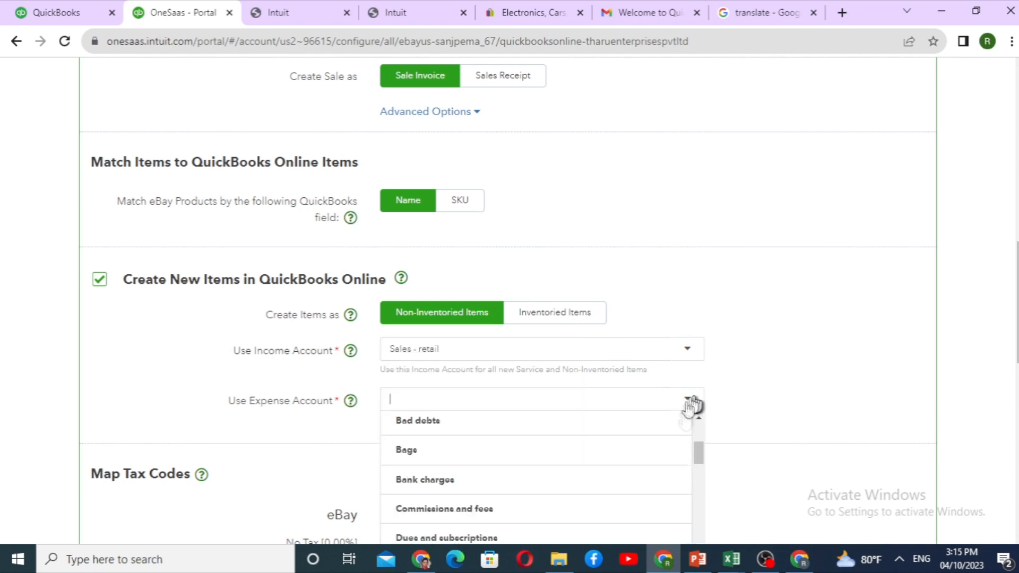
left_click(699, 423)
left_click(514, 459)
Enable sending payments from eBay to QuickBooks Online and deposit them into the HNB account
scroll(697, 432, "down", 3)
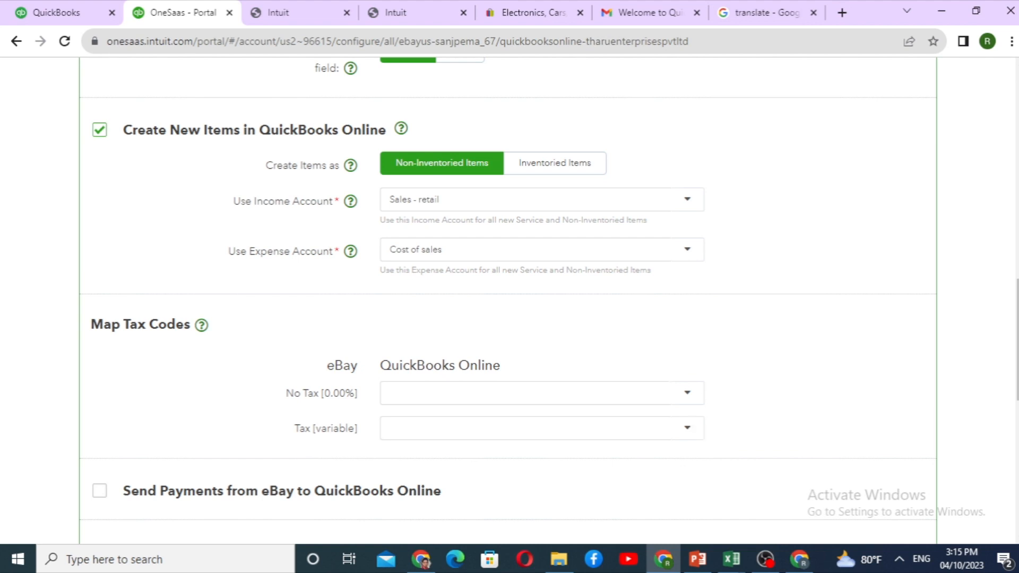
scroll(666, 379, "down", 3)
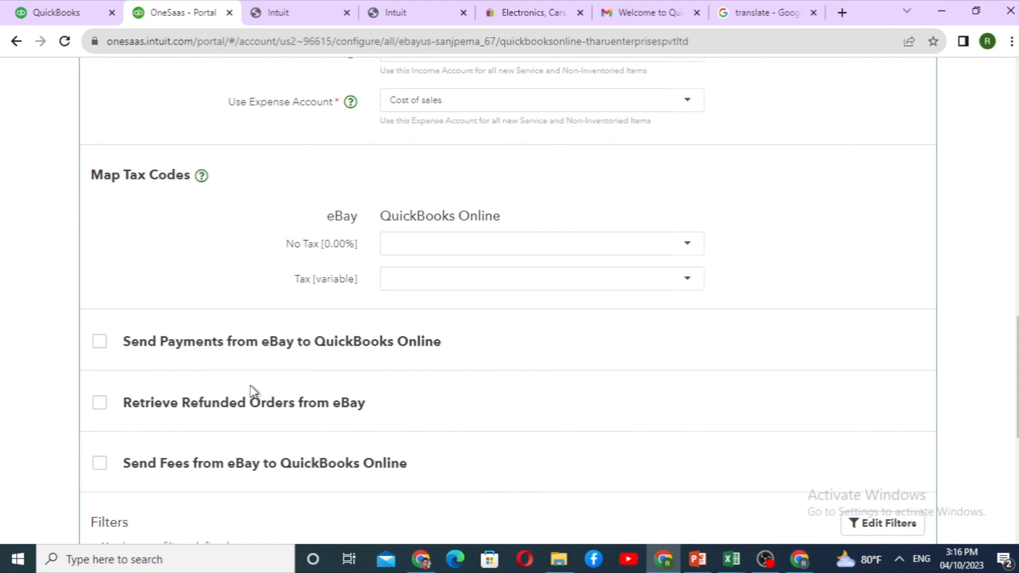
left_click(100, 343)
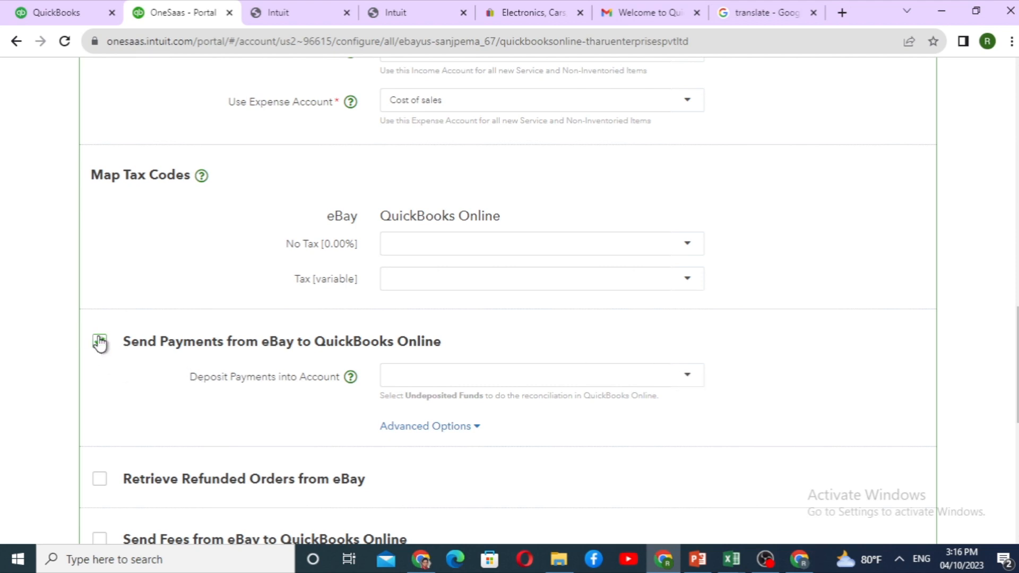
left_click(596, 375)
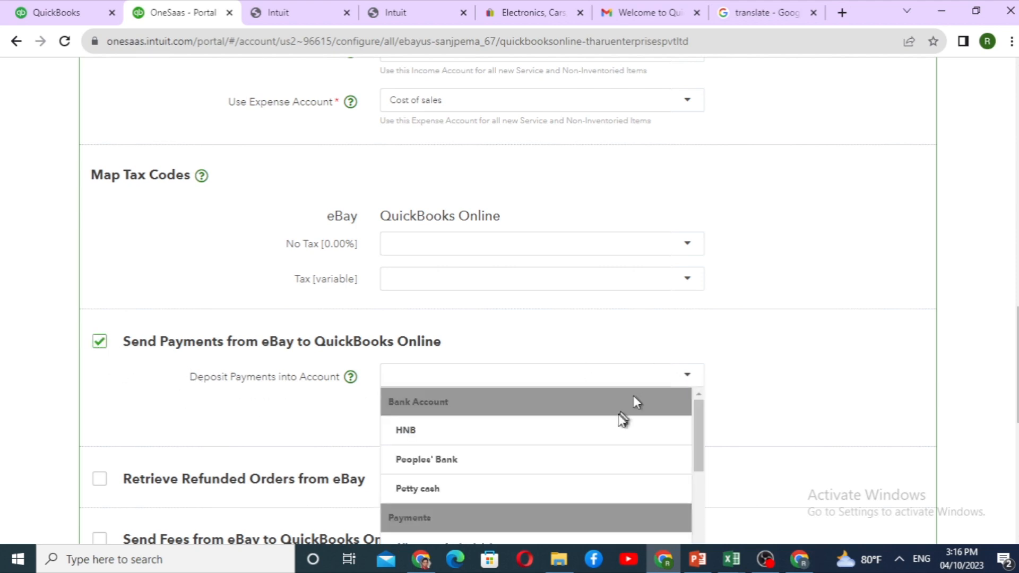
left_click(581, 437)
Enable retrieving refunded orders from eBay and set HNB as the fallback refund account
scroll(182, 419, "down", 1)
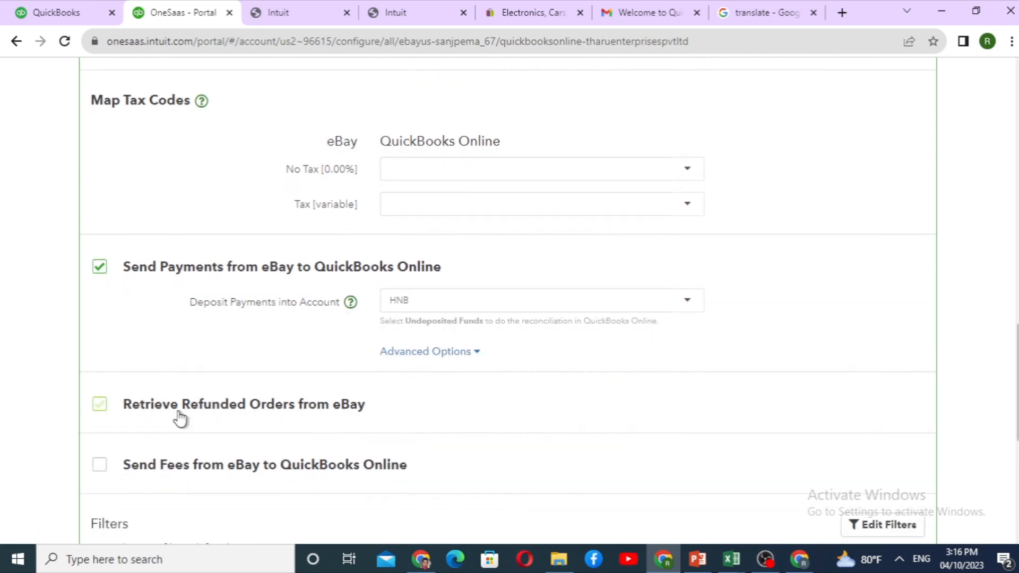
left_click(100, 405)
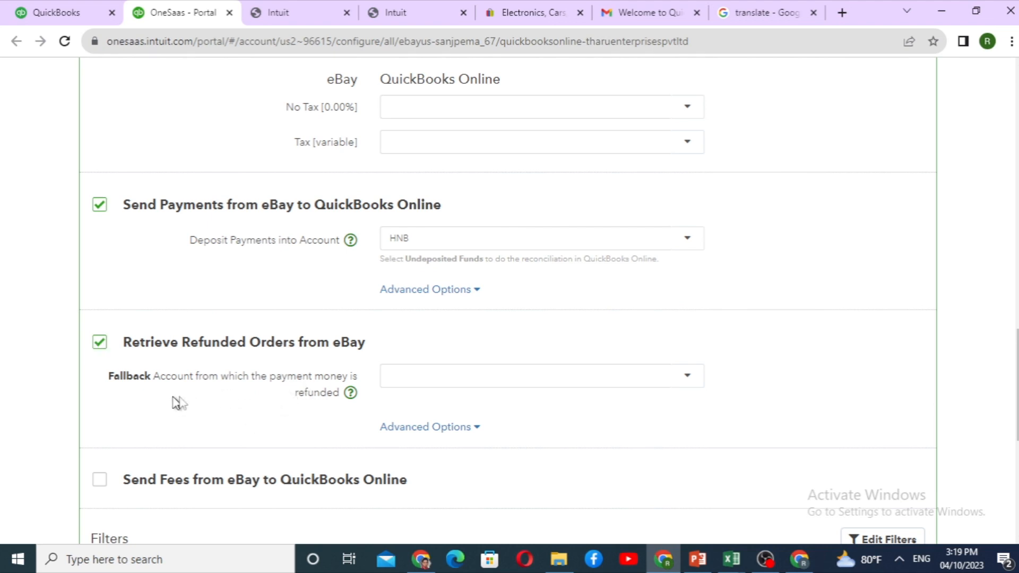
left_click(674, 378)
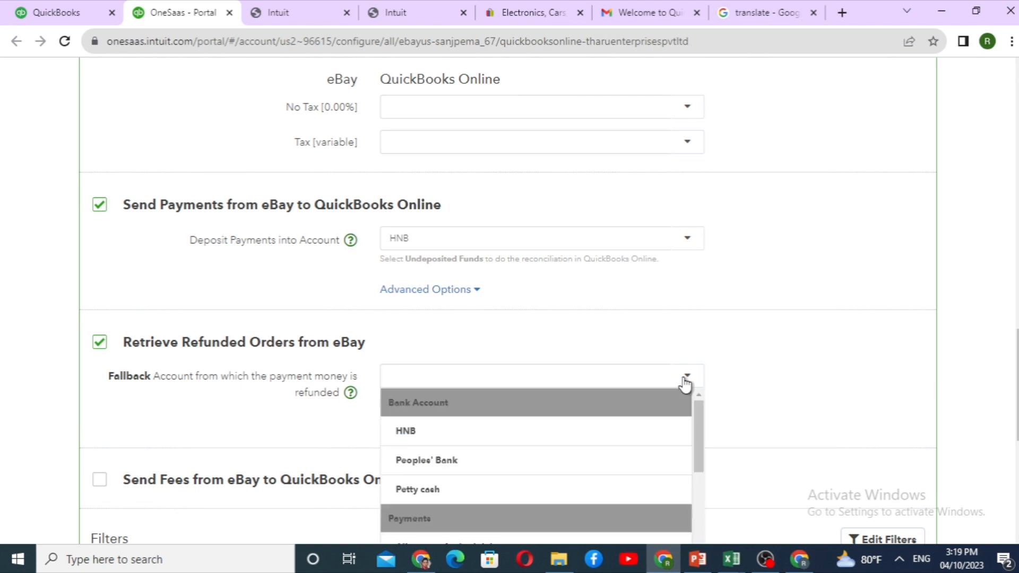
left_click(658, 439)
Enable sending fees from eBay to QuickBooks Online, create them as Expense and leave the fees tax code blank
scroll(655, 439, "down", 3)
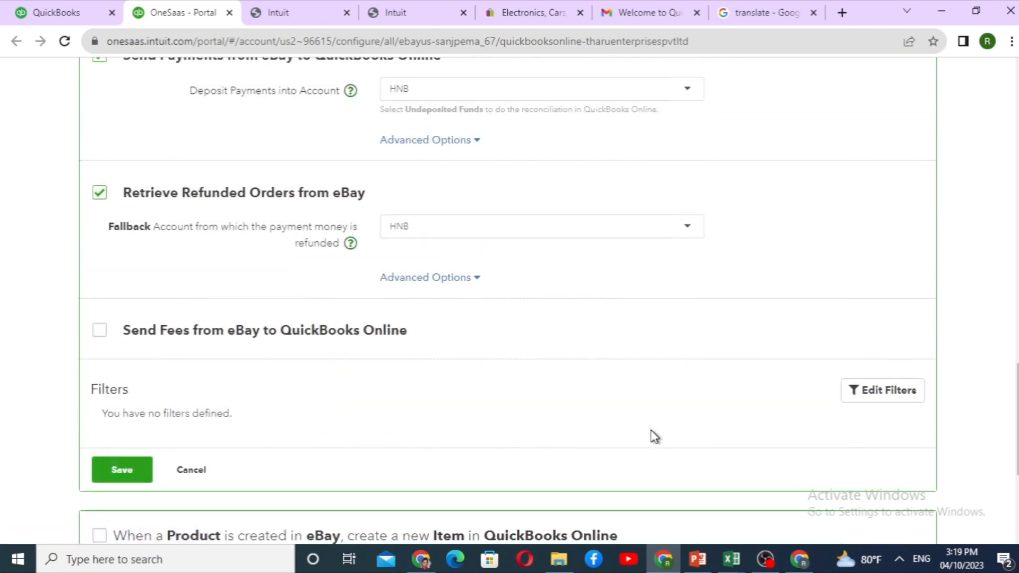
left_click(101, 337)
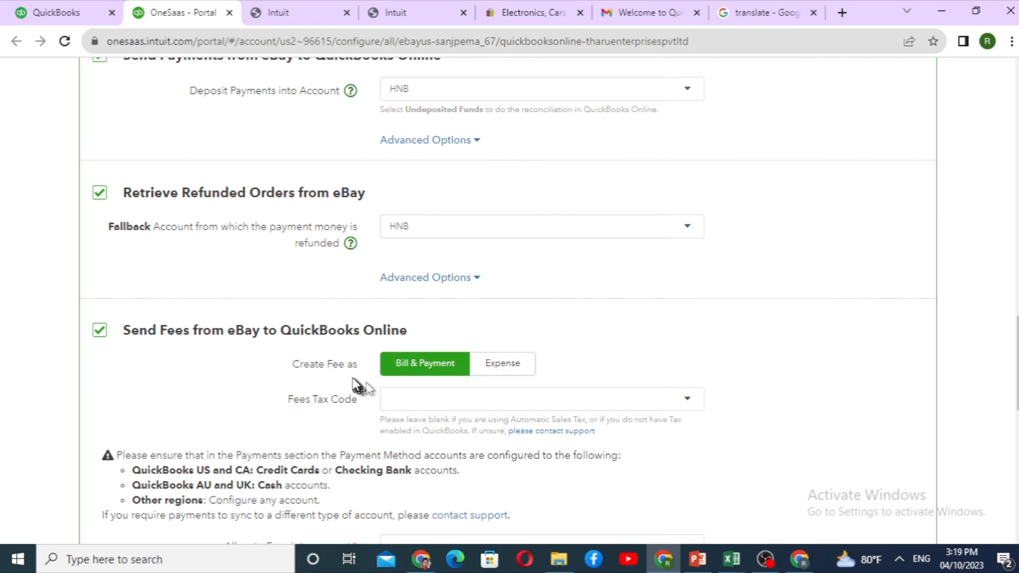
left_click(494, 372)
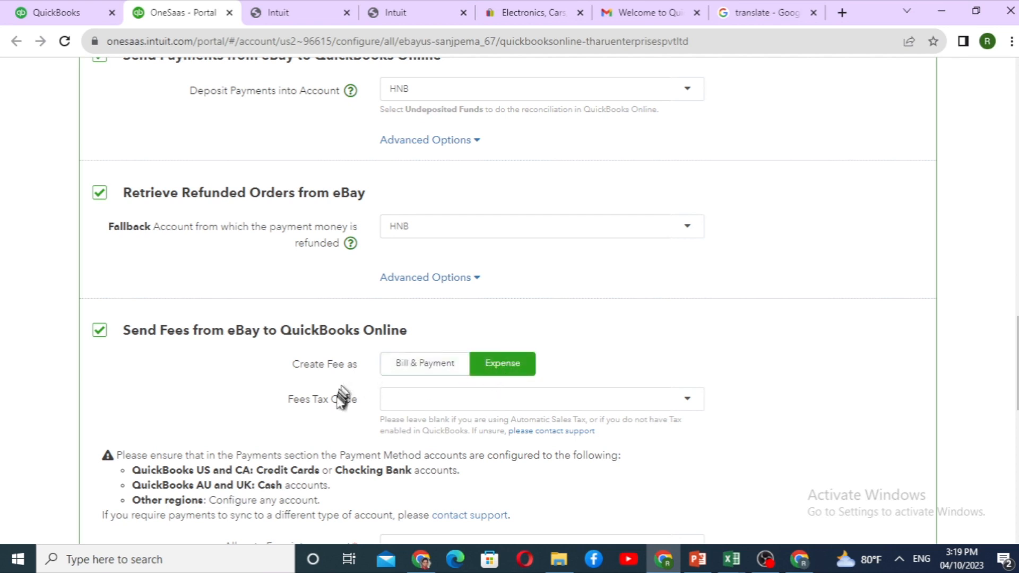
left_click(683, 402)
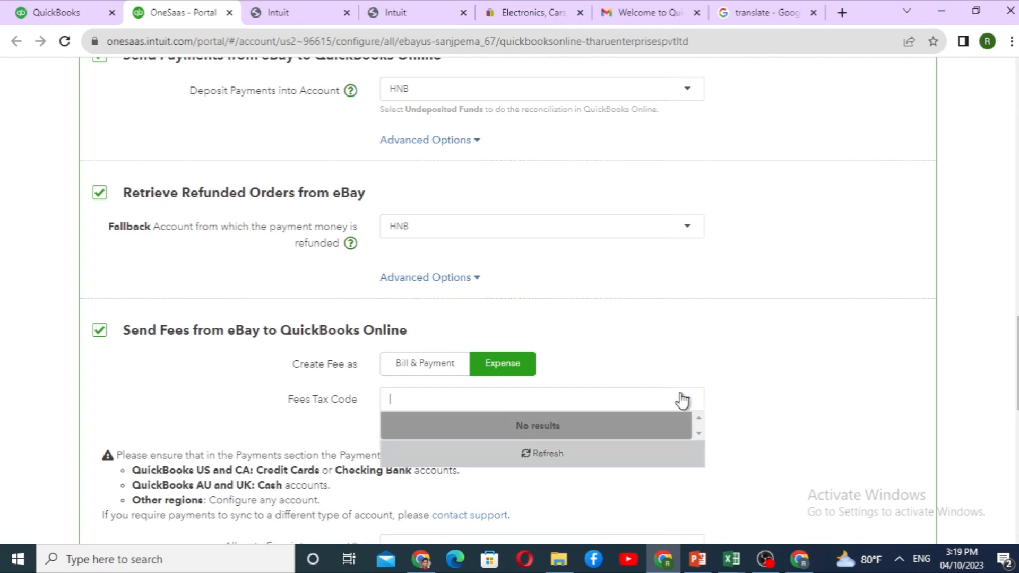
left_click(772, 354)
Allocate the eBay fees into the Bank charges account
scroll(771, 350, "down", 1)
scroll(770, 350, "down", 3)
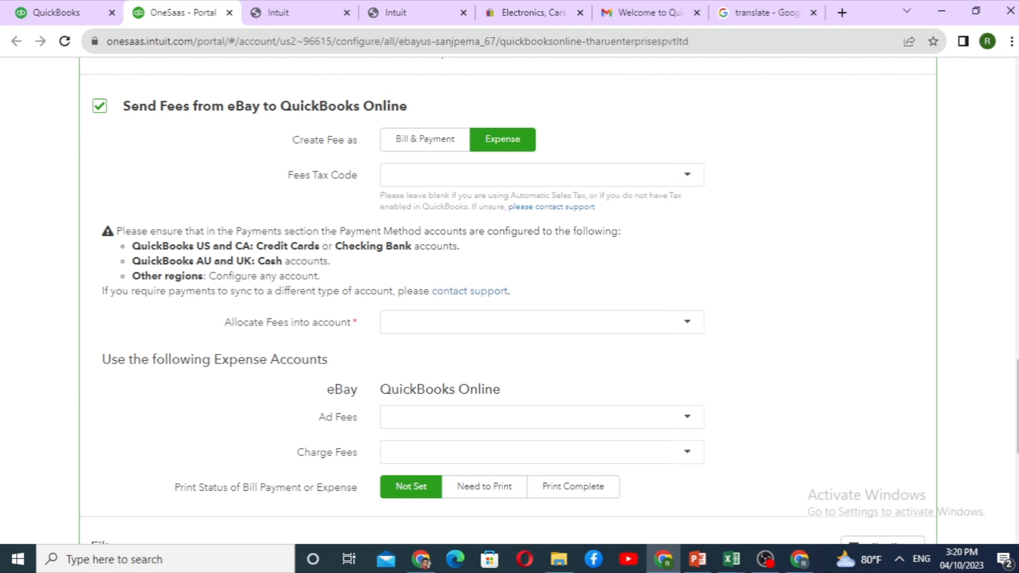
left_click(683, 334)
scroll(617, 471, "down", 2)
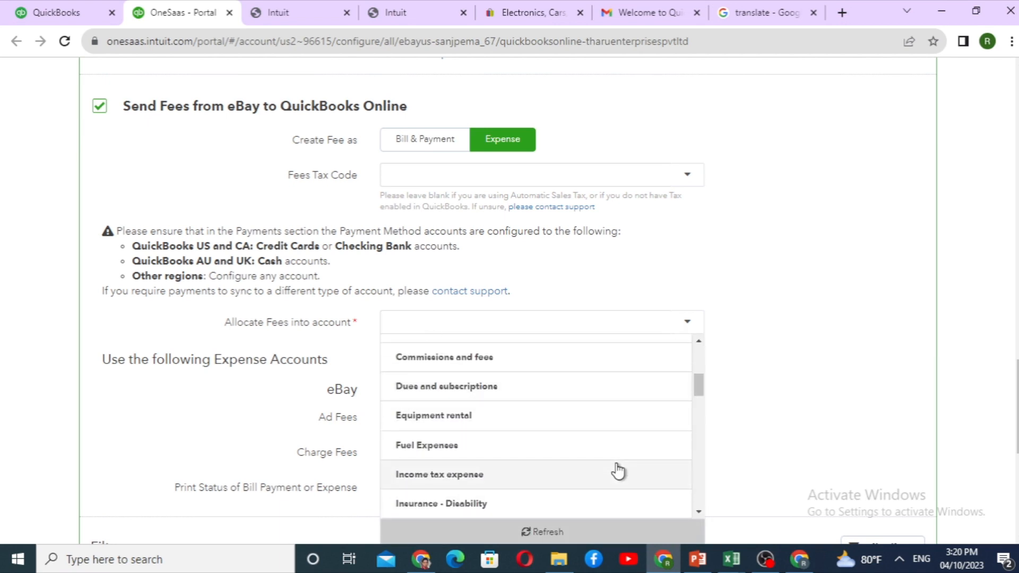
scroll(617, 471, "down", 2)
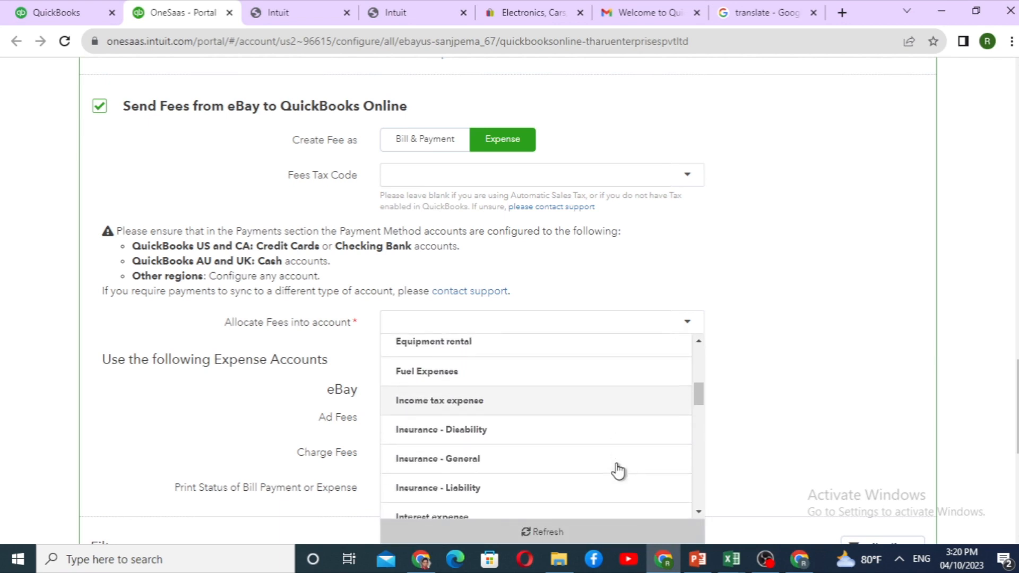
scroll(617, 471, "up", 4)
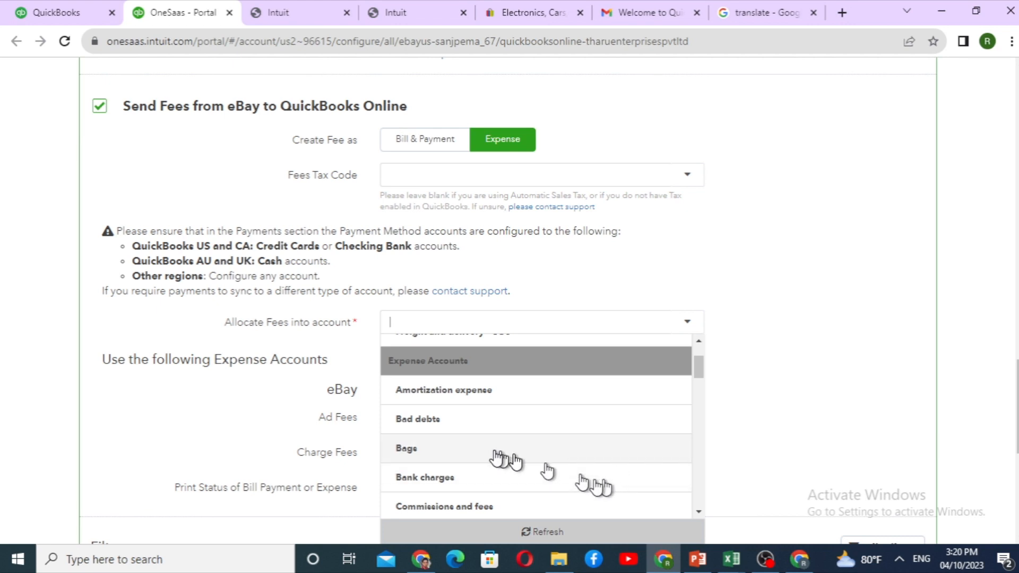
left_click(420, 484)
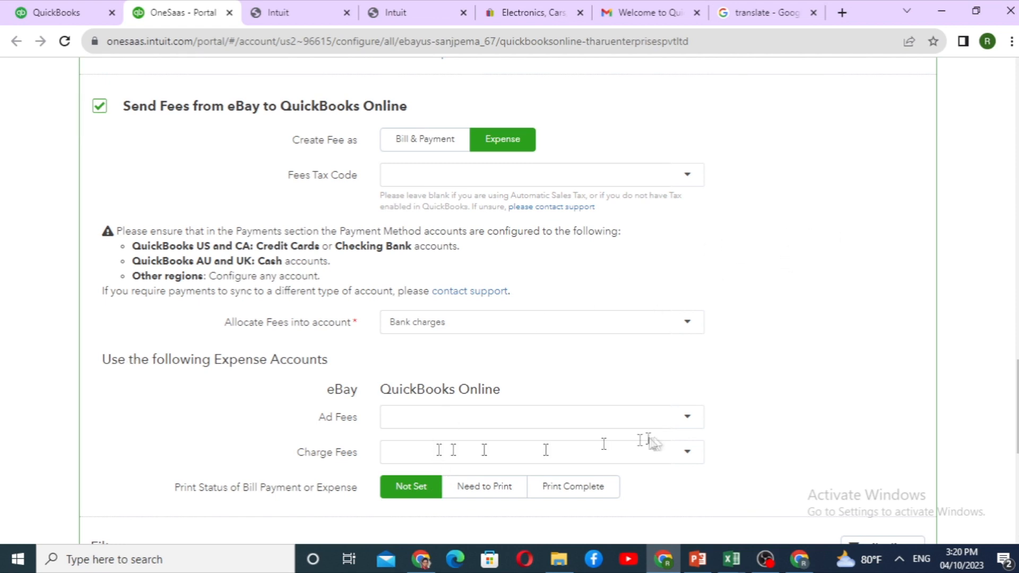
Assign the Bank charges expense account to both Ad Fees and Charge Fees and save the order workflow
left_click(686, 424)
scroll(632, 461, "down", 1)
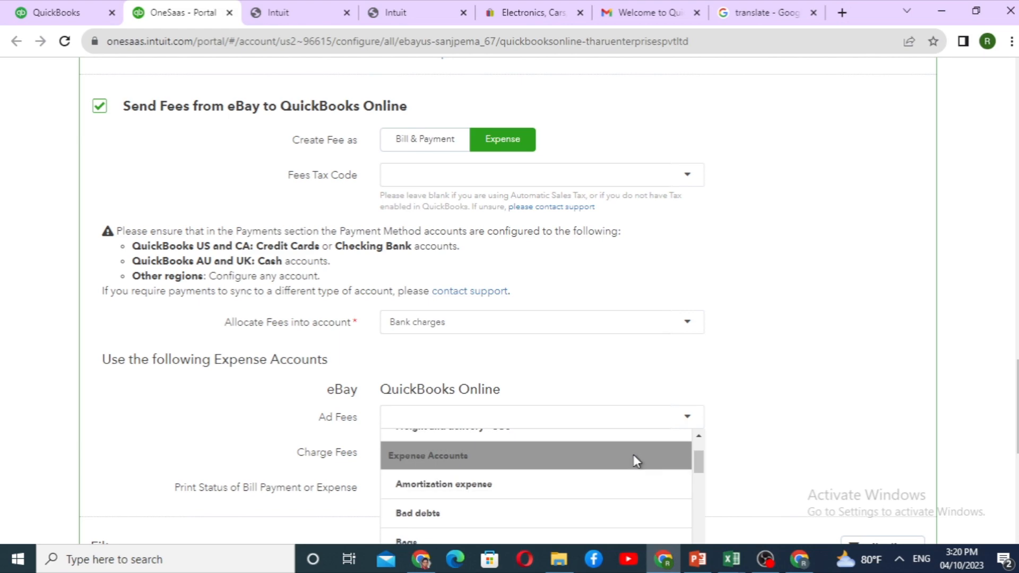
scroll(632, 455, "down", 1)
left_click(562, 494)
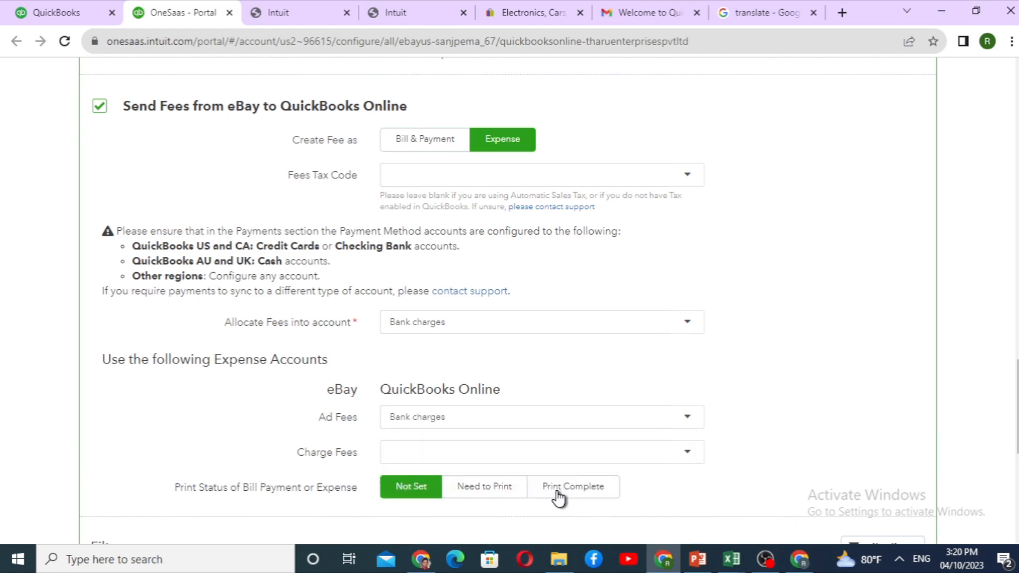
left_click(687, 453)
scroll(687, 453, "down", 3)
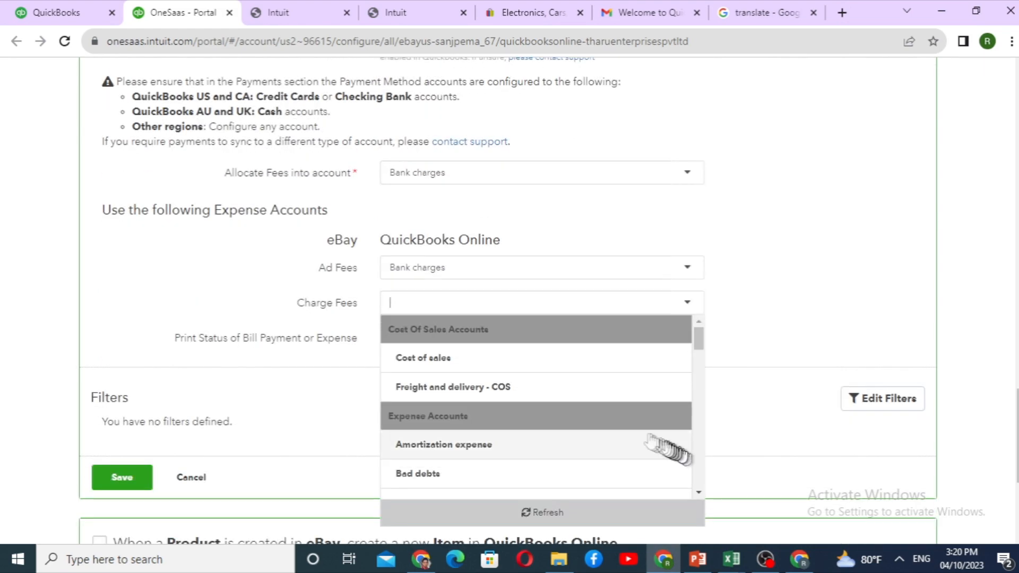
scroll(493, 451, "down", 1)
left_click(479, 457)
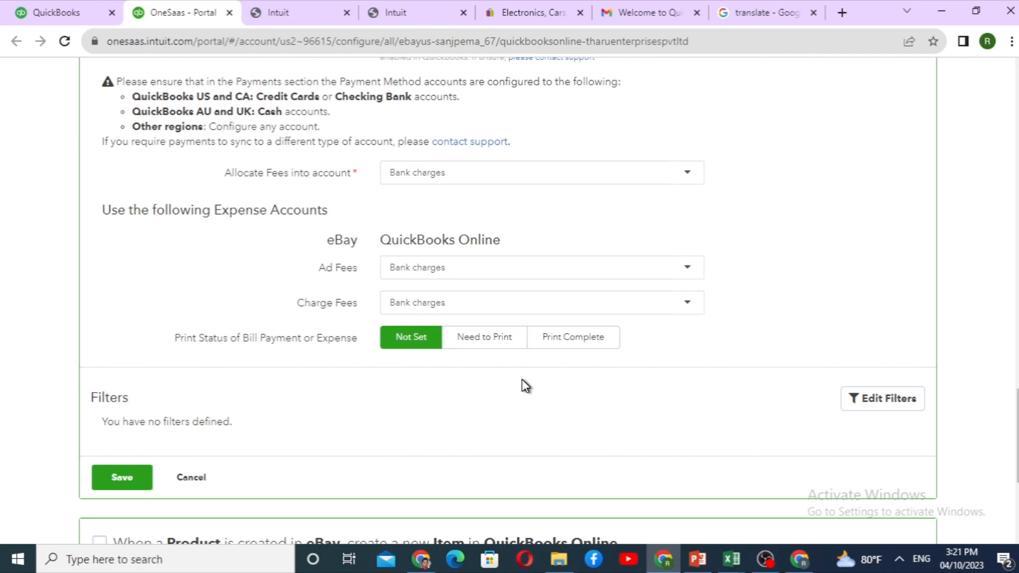
scroll(521, 379, "down", 4)
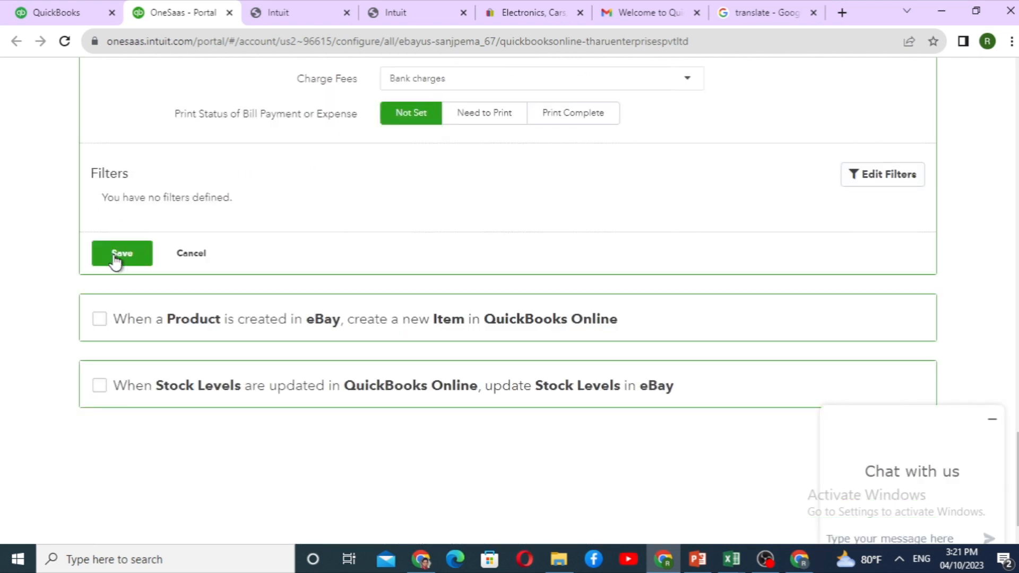
left_click(121, 253)
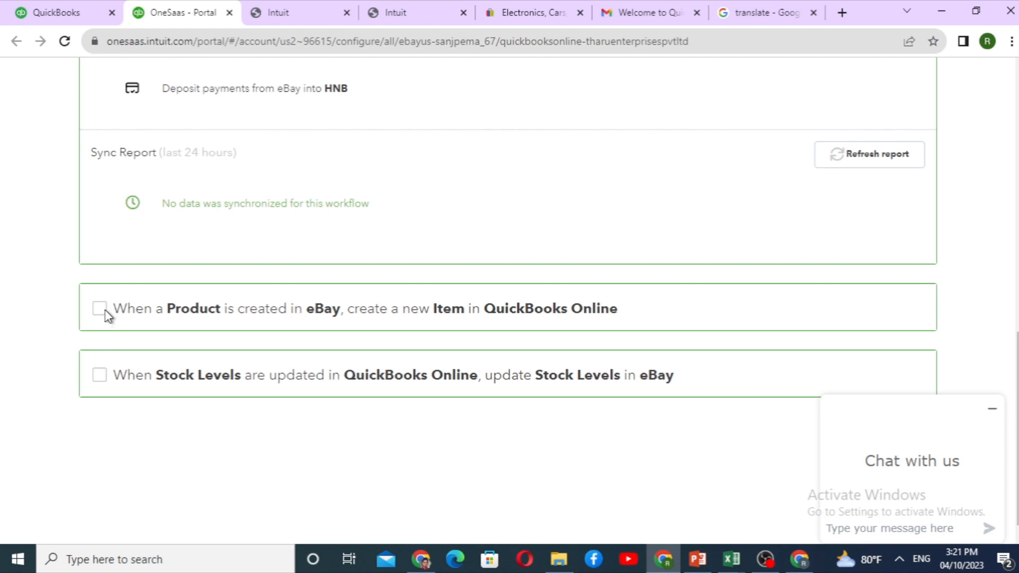
Enable updating eBay stock levels from QuickBooks Online, leave the maximum stock per item blank, and save and confirm the stock updates
left_click(99, 375)
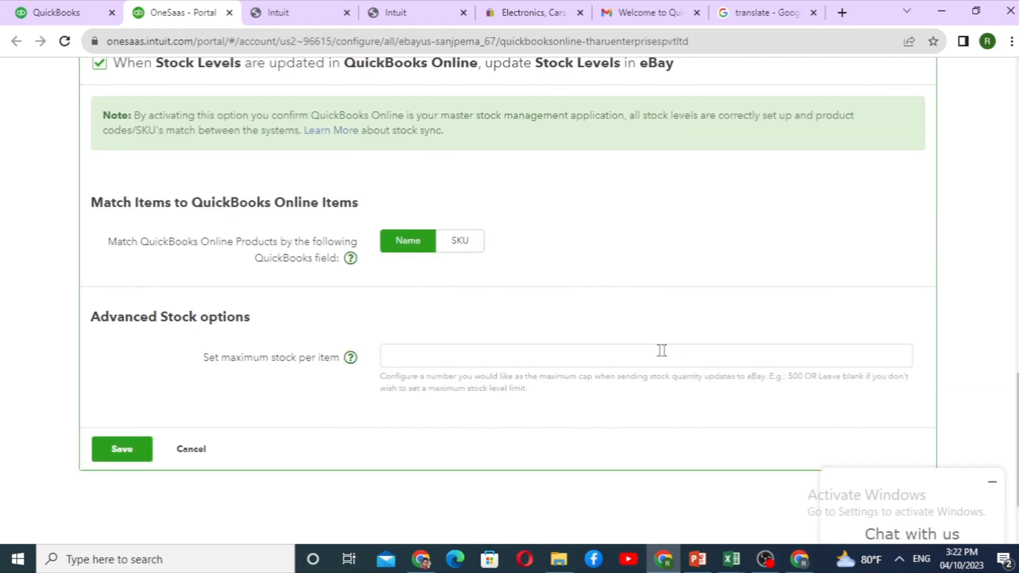
scroll(660, 348, "up", 1)
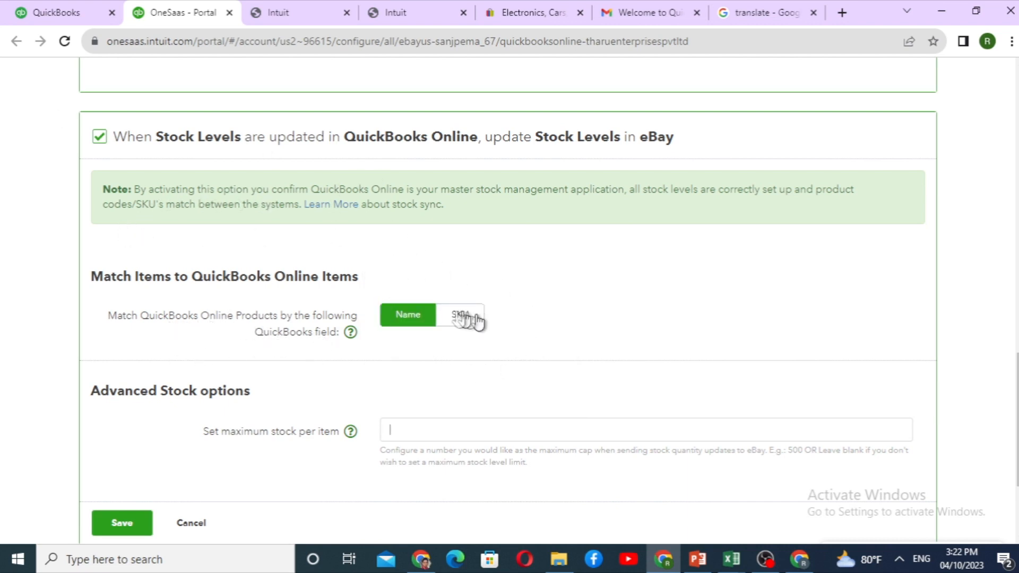
scroll(397, 316, "down", 3)
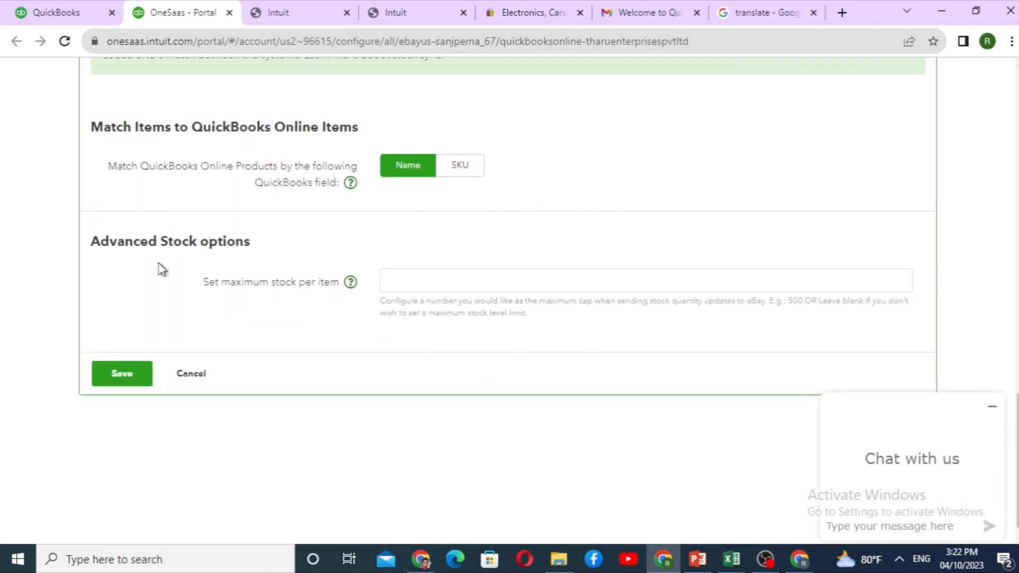
left_click(109, 380)
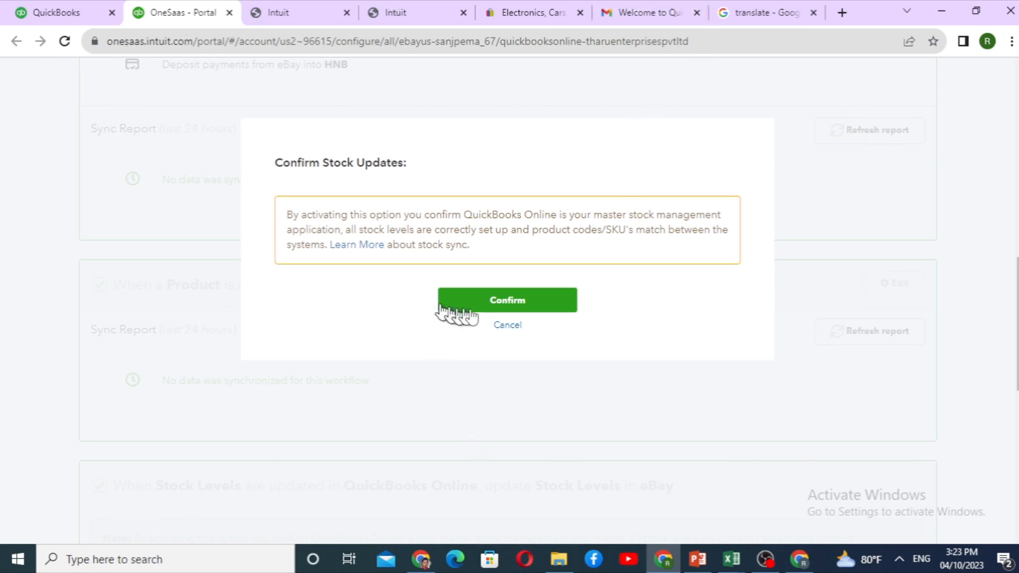
left_click(500, 305)
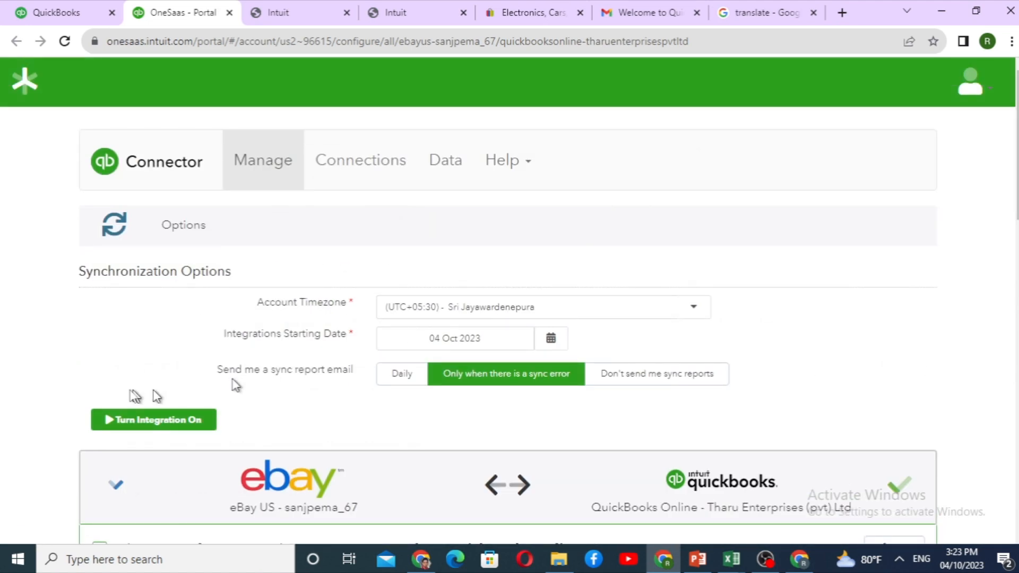
Turn on the integration between eBay and QuickBooks Online and look over the configured synchronization workflows
left_click(145, 423)
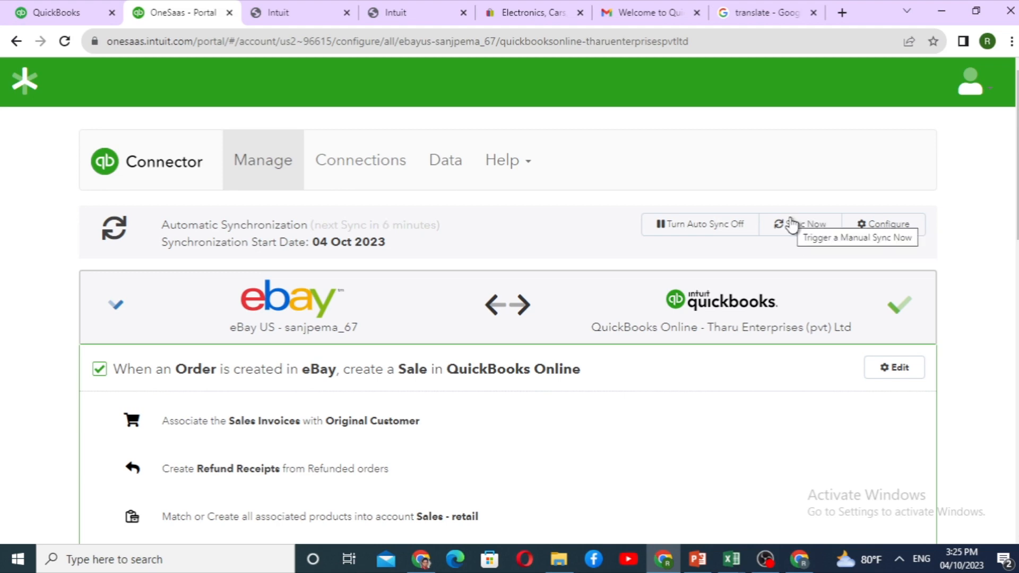
scroll(805, 255, "down", 15)
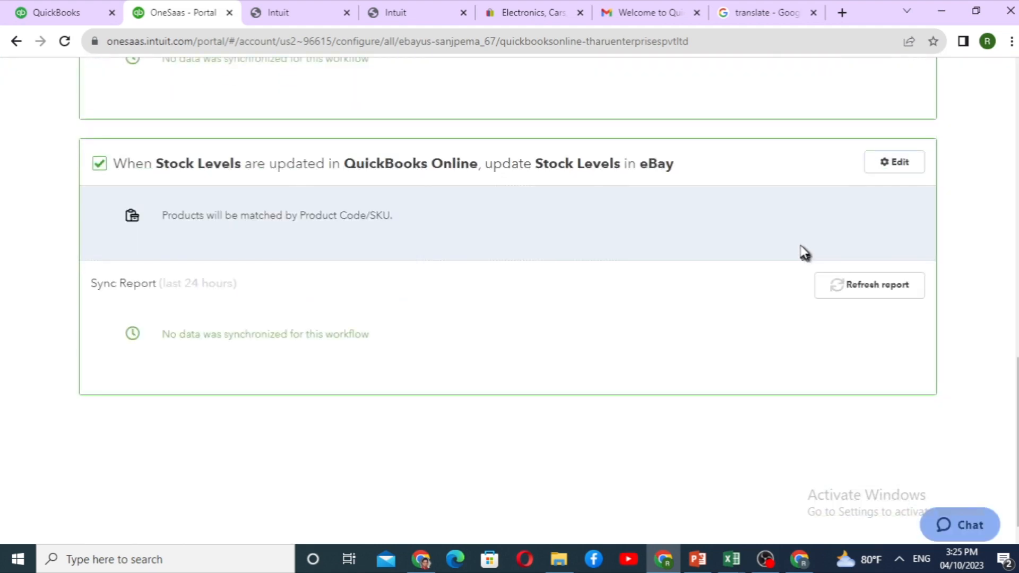
scroll(805, 255, "up", 15)
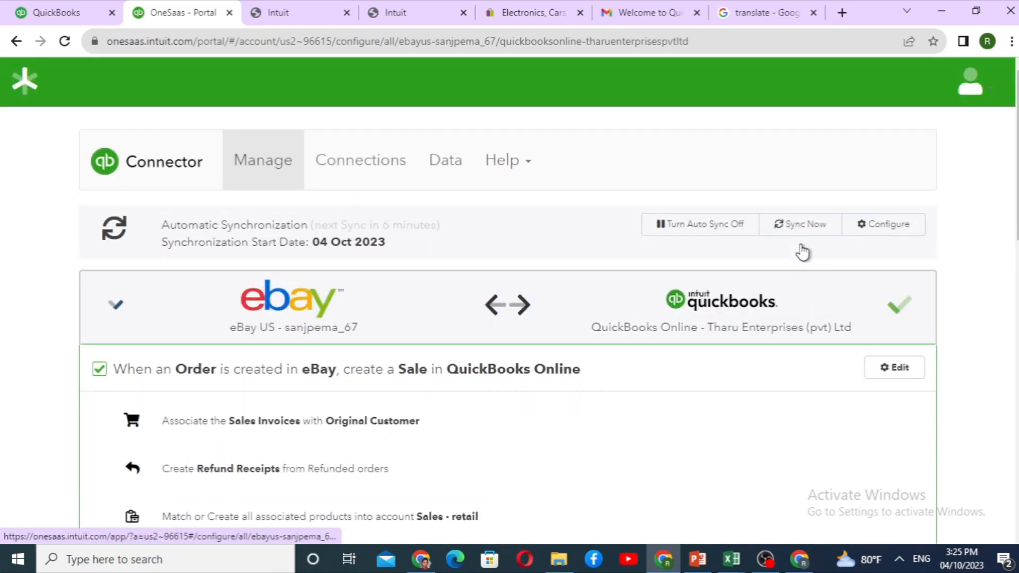
Check the connector's Connections and Data pages and return to the Manage page
left_click(356, 169)
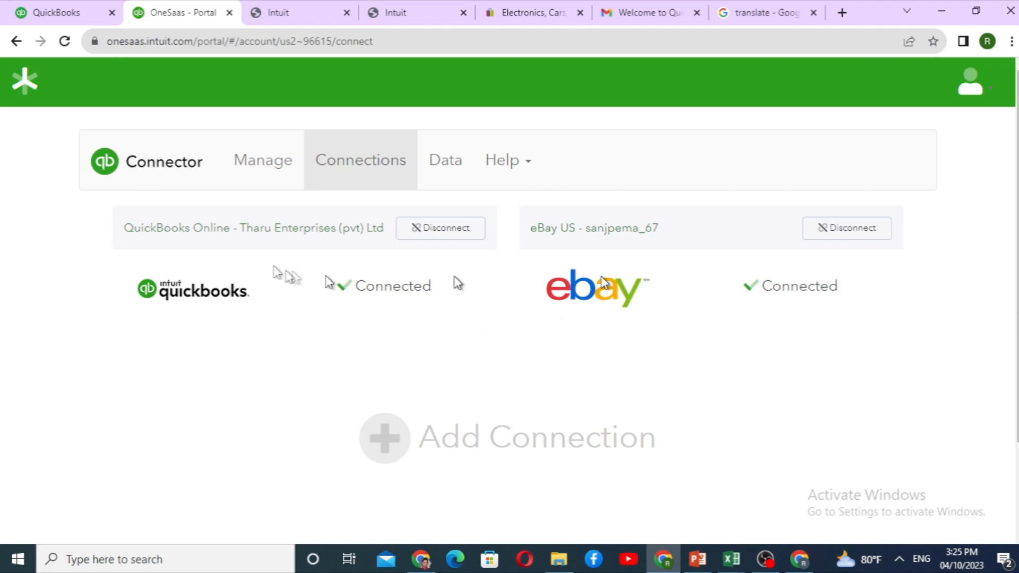
left_click(446, 161)
left_click(268, 165)
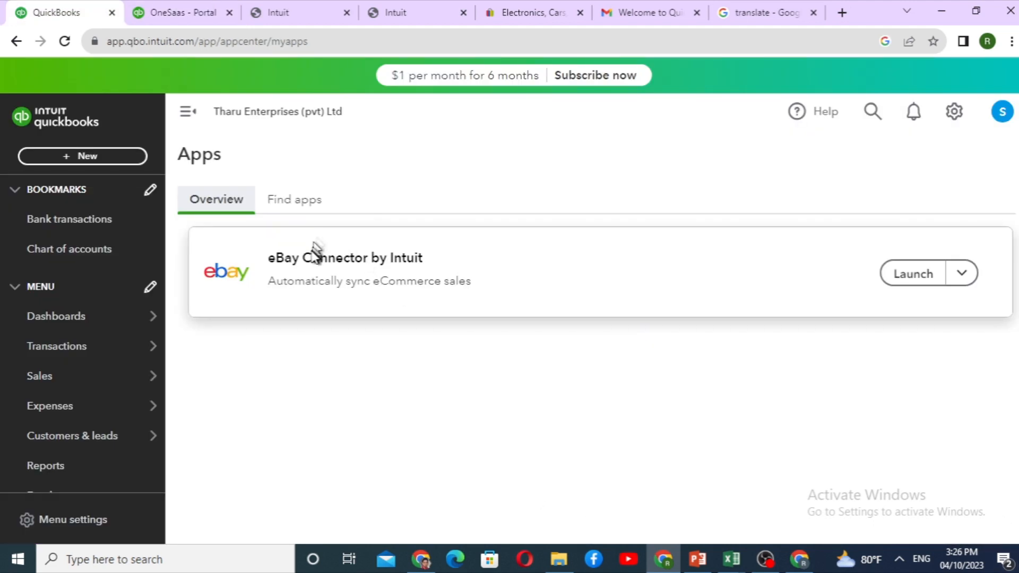
Switch to QuickBooks Online and reload the Apps overview page
left_click(64, 42)
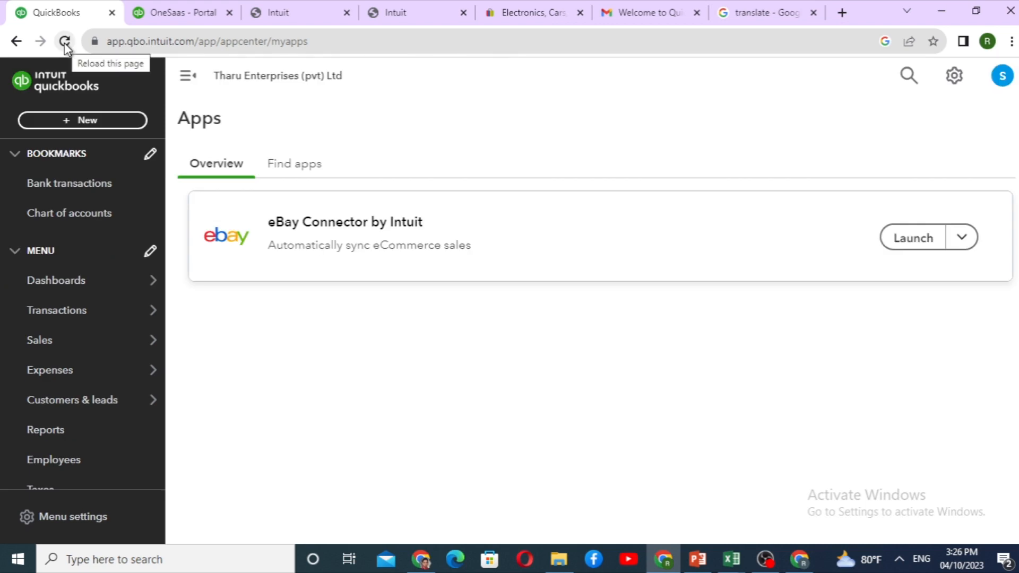